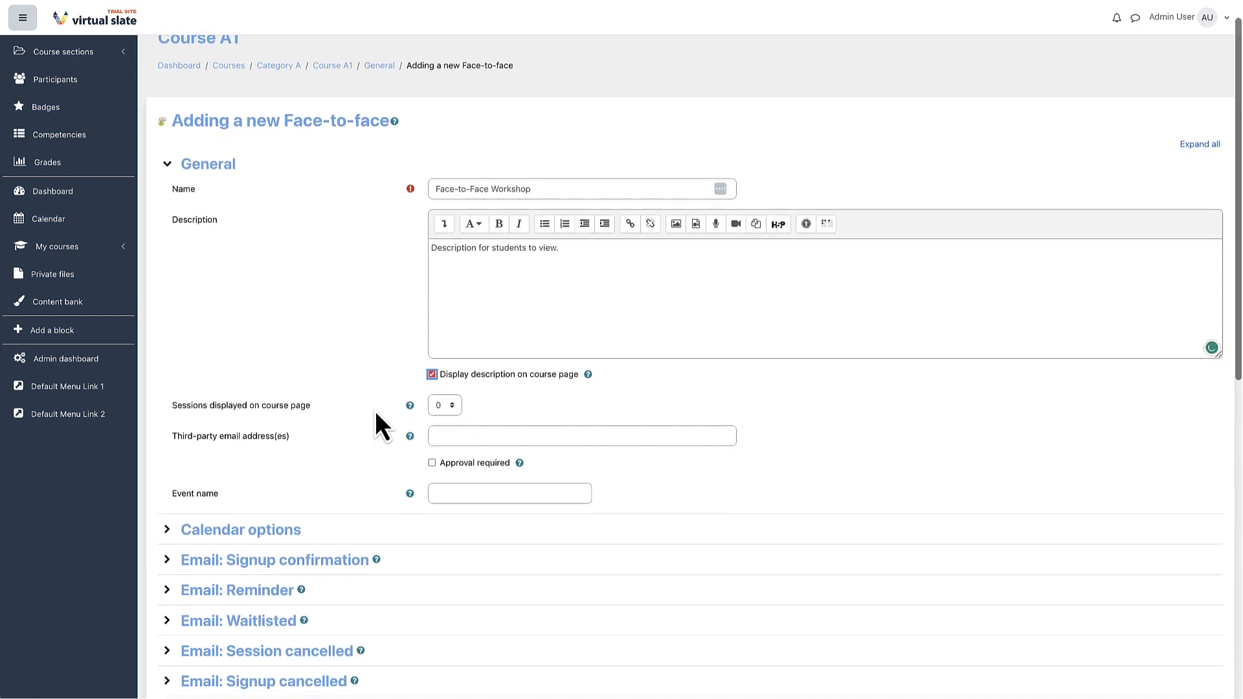
Step: Configure the activity's general settings with 2 sessions displayed on the course page, two third-party email addresses and approval required
click(451, 384)
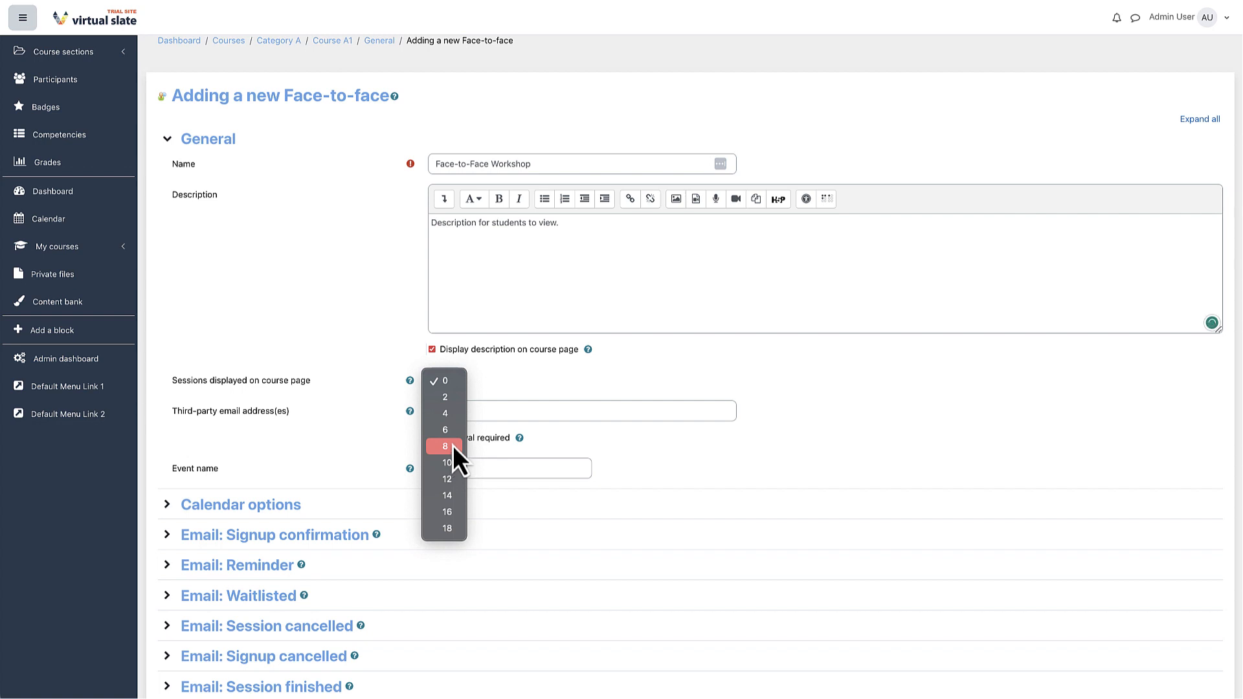
click(455, 397)
click(454, 410)
text(test1@m)
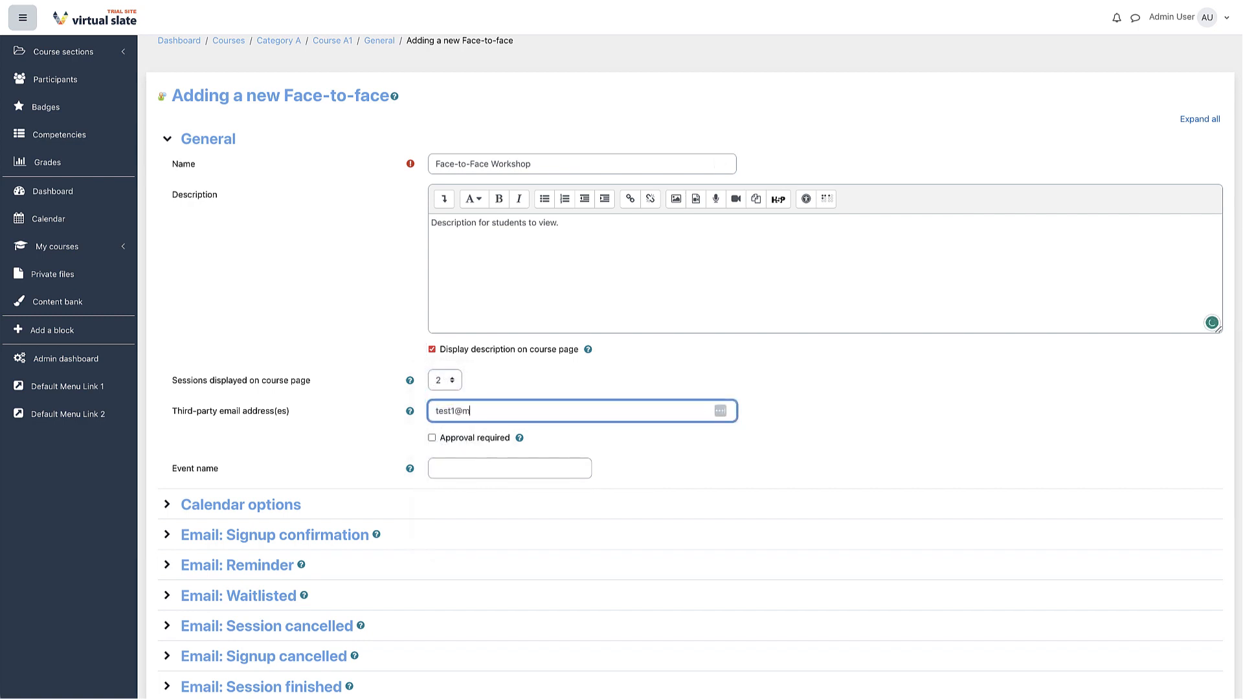
text(oodle.com, test2@moodle.com)
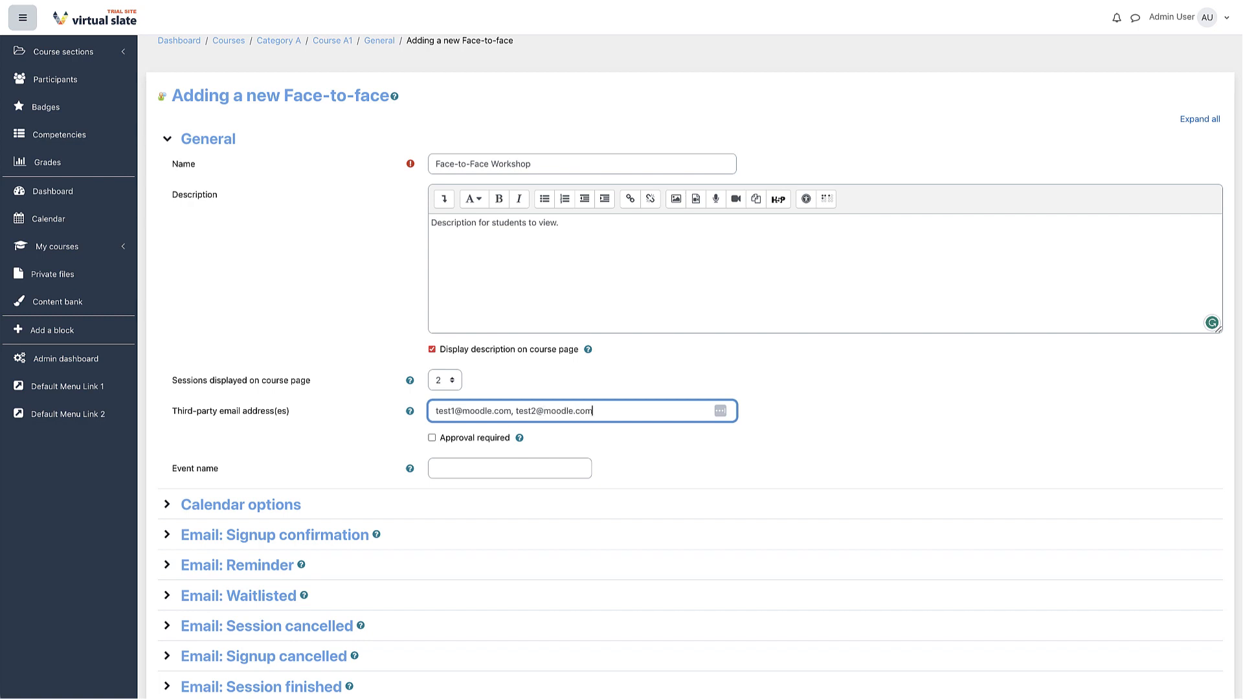
click(431, 441)
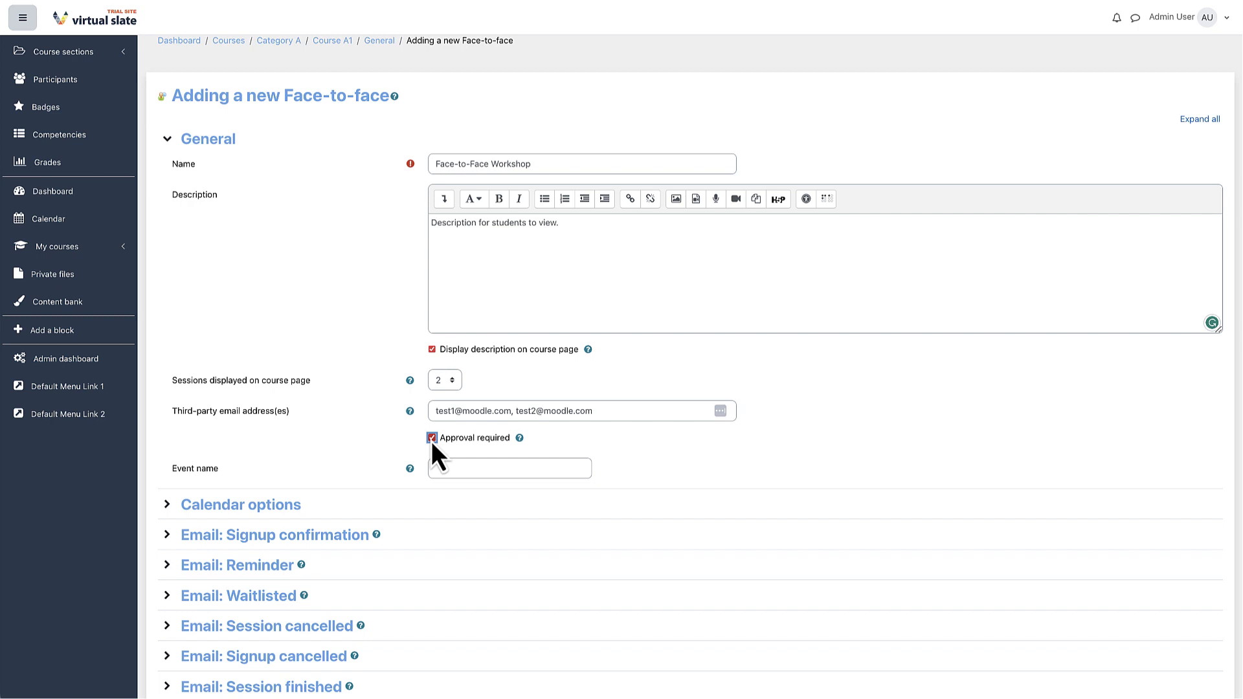
Step: Examine the calendar options and the available calendar display settings, keeping Course selected
click(285, 508)
scroll(286, 508, down, 1)
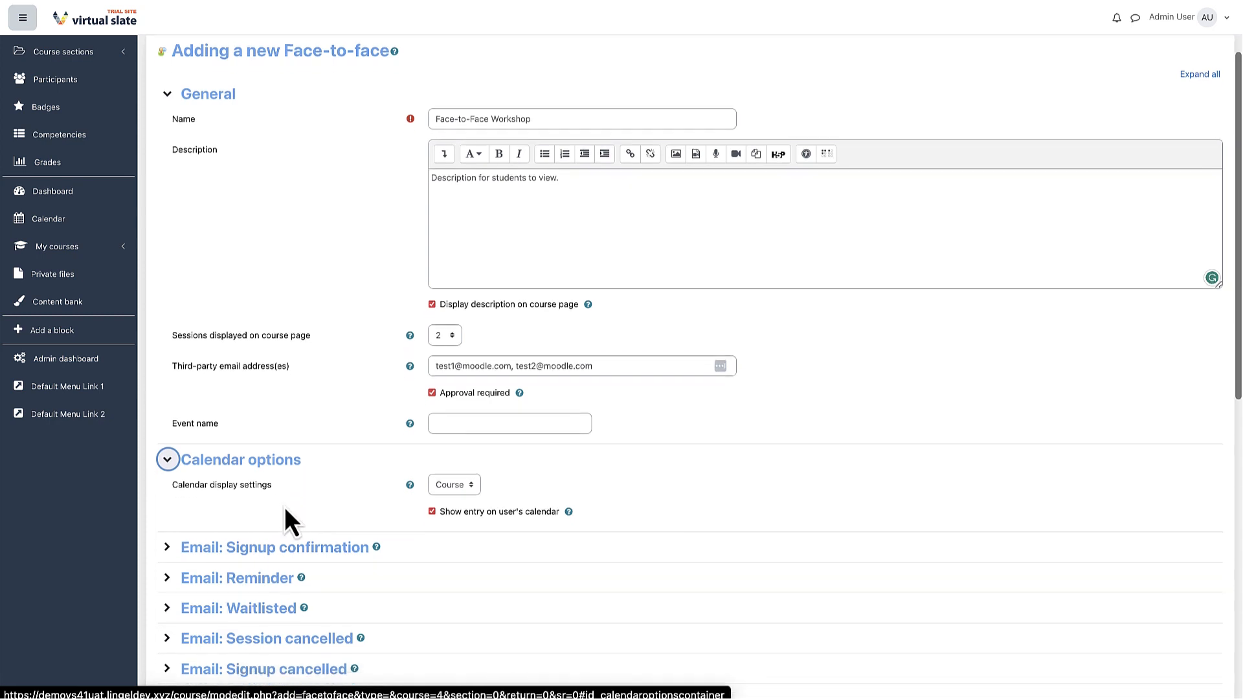
click(454, 508)
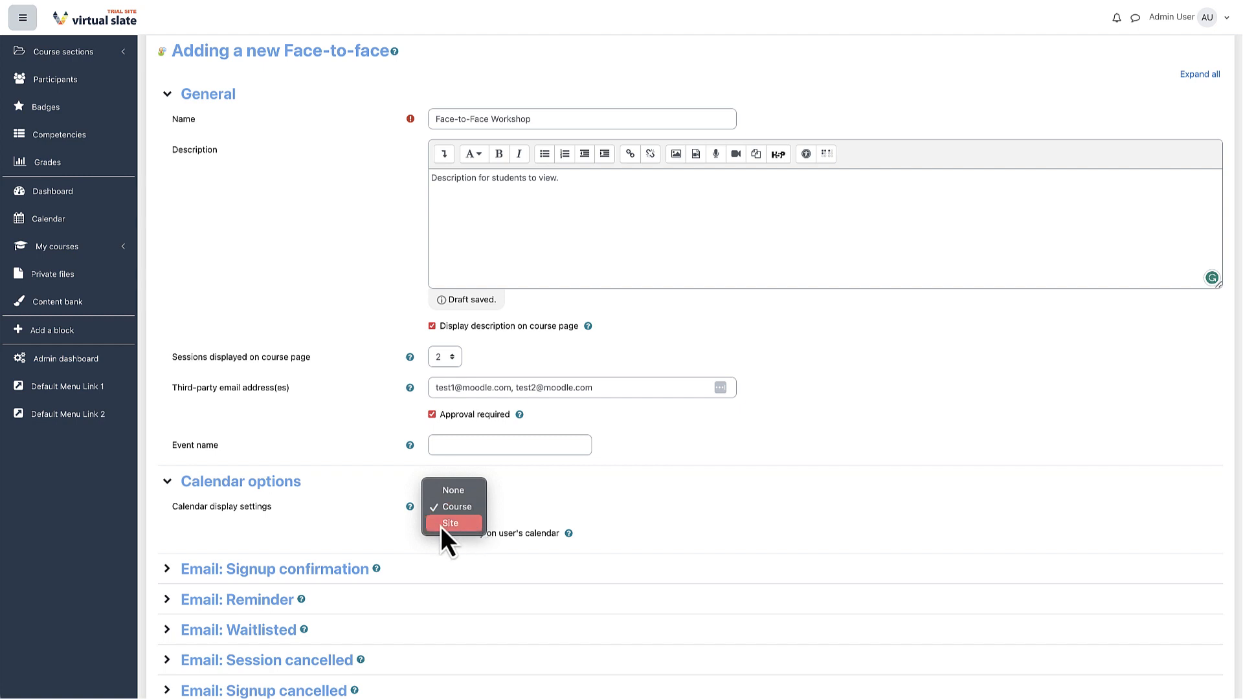
click(358, 528)
Step: Expand and review the learner email templates from Signup confirmation through Booking request
scroll(357, 527, down, 2)
scroll(358, 527, down, 2)
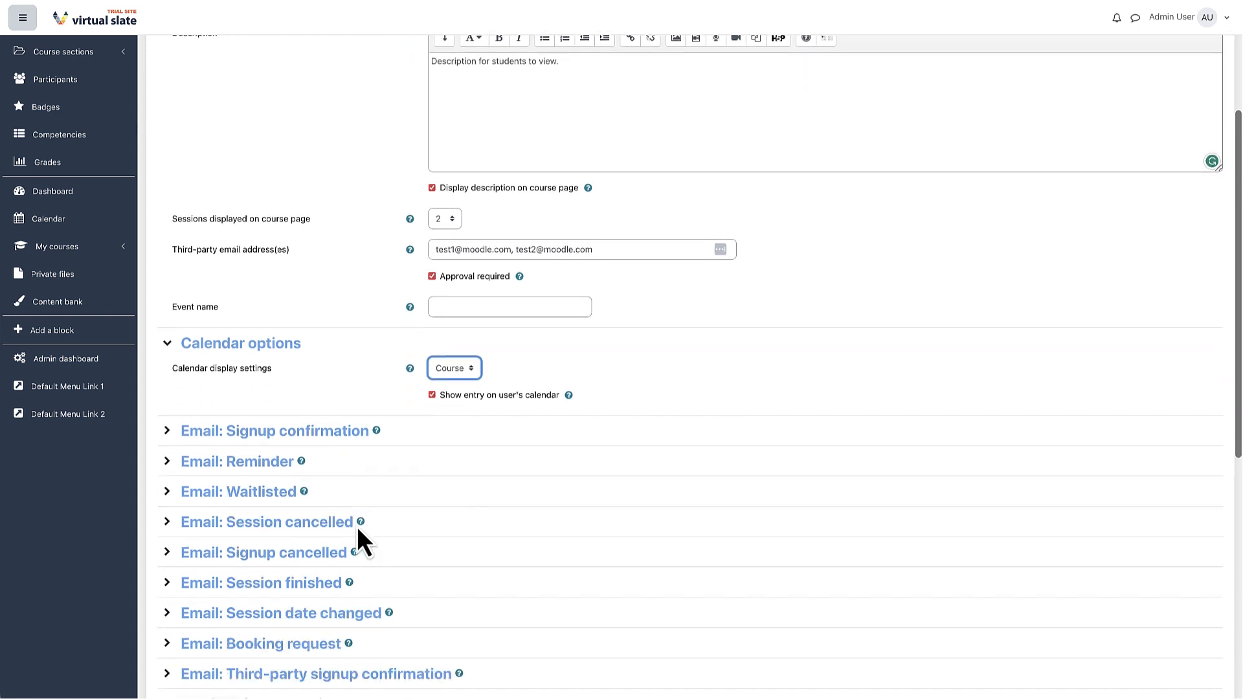
click(337, 429)
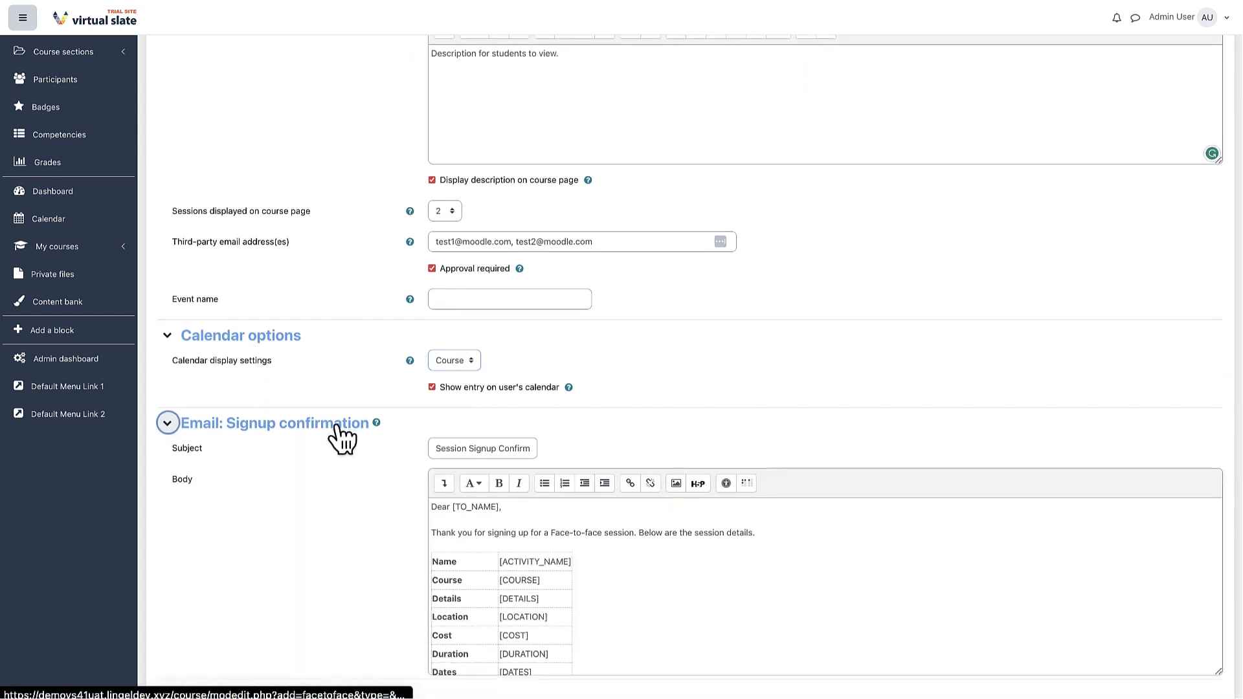
scroll(337, 430, down, 4)
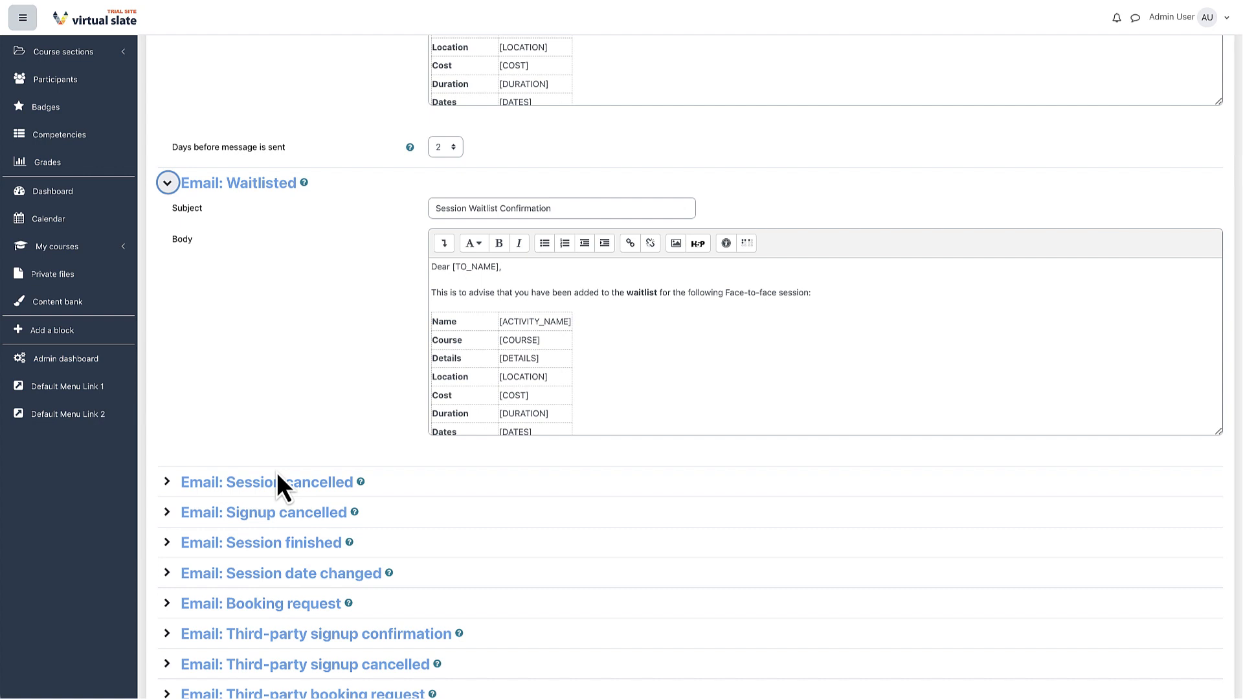
click(277, 480)
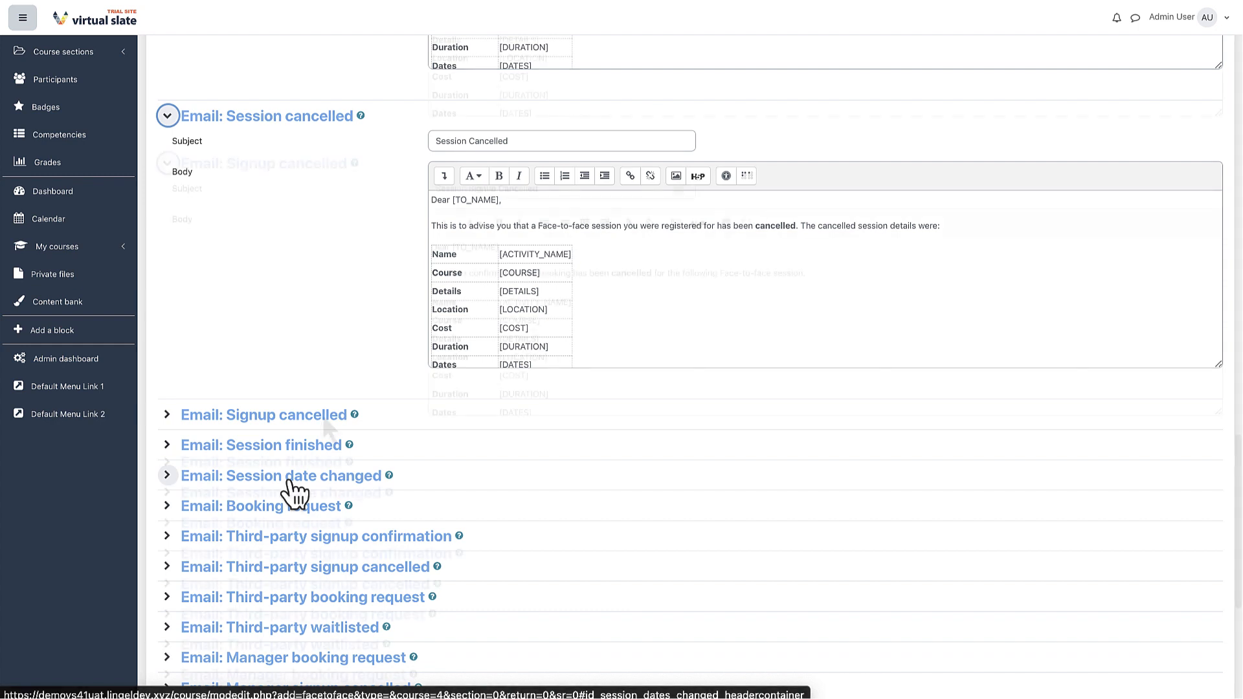
click(322, 415)
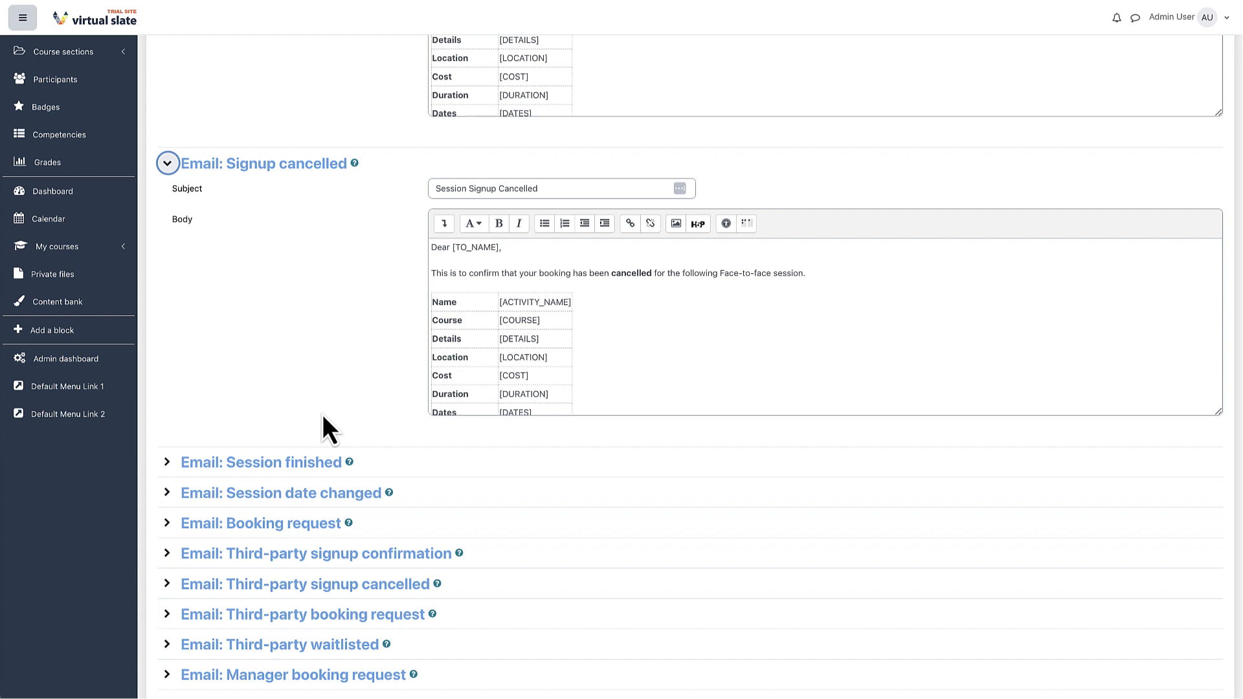
click(261, 461)
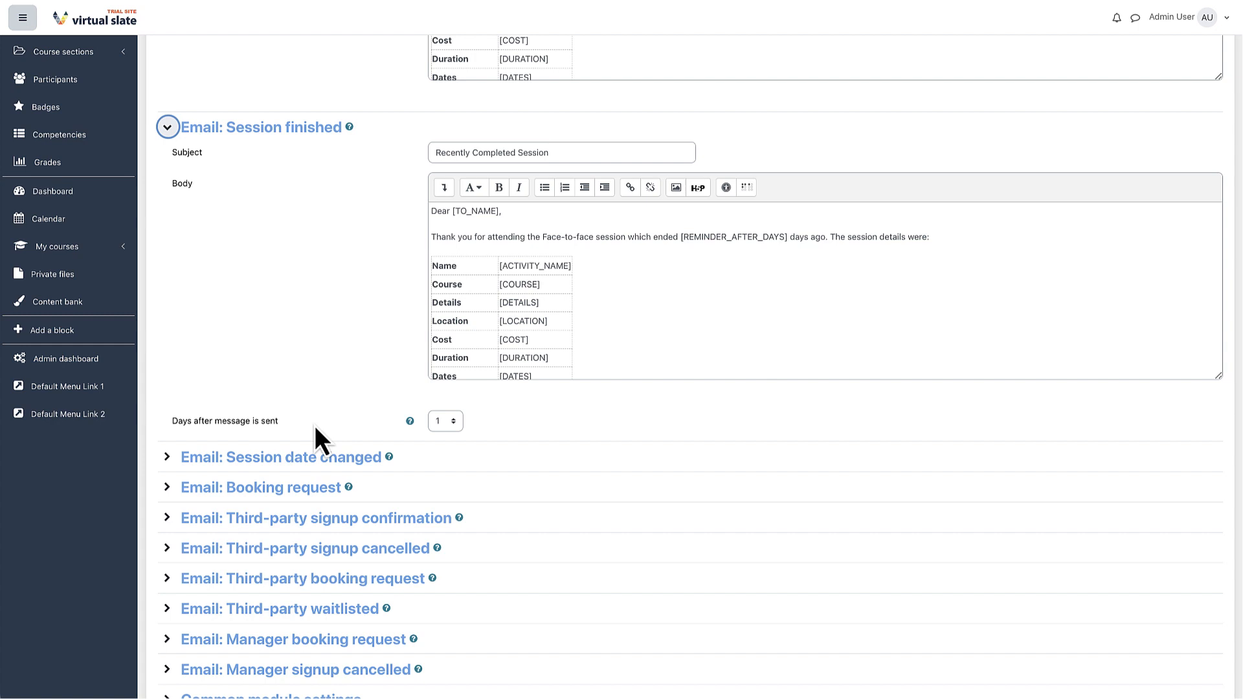
click(264, 457)
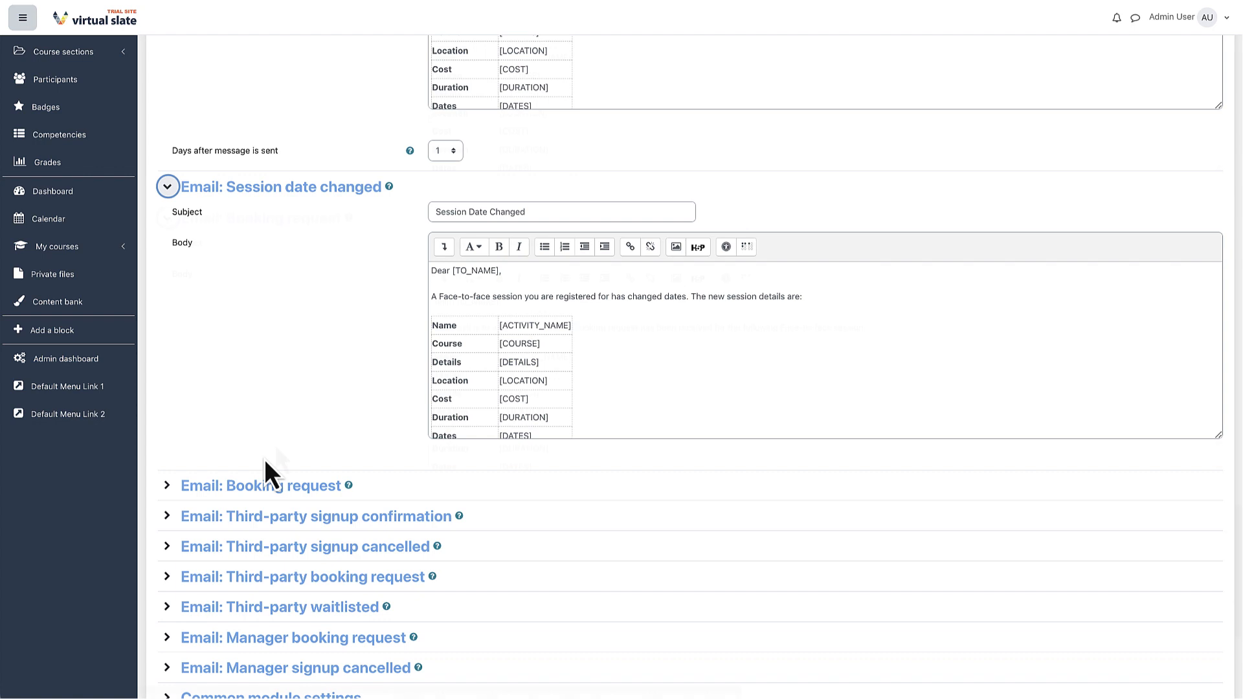
click(260, 486)
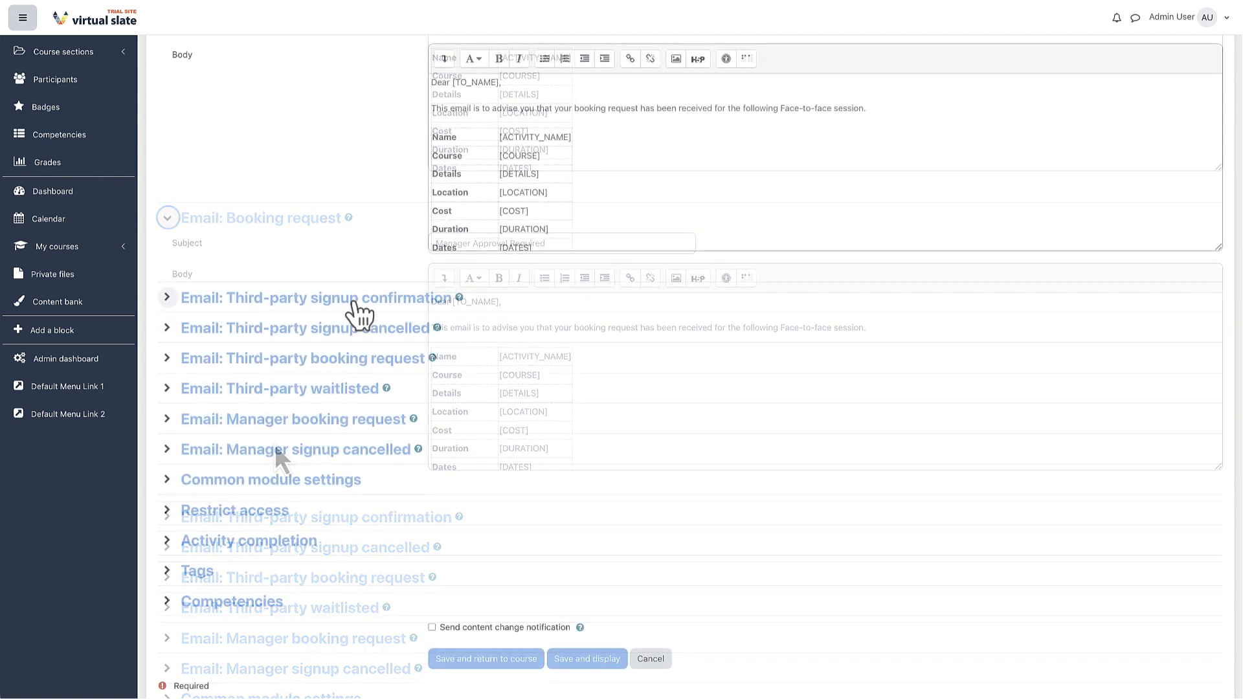
Step: Expand and review the third-party email templates for signup confirmation, signup cancelled, booking request and waitlisted
click(356, 314)
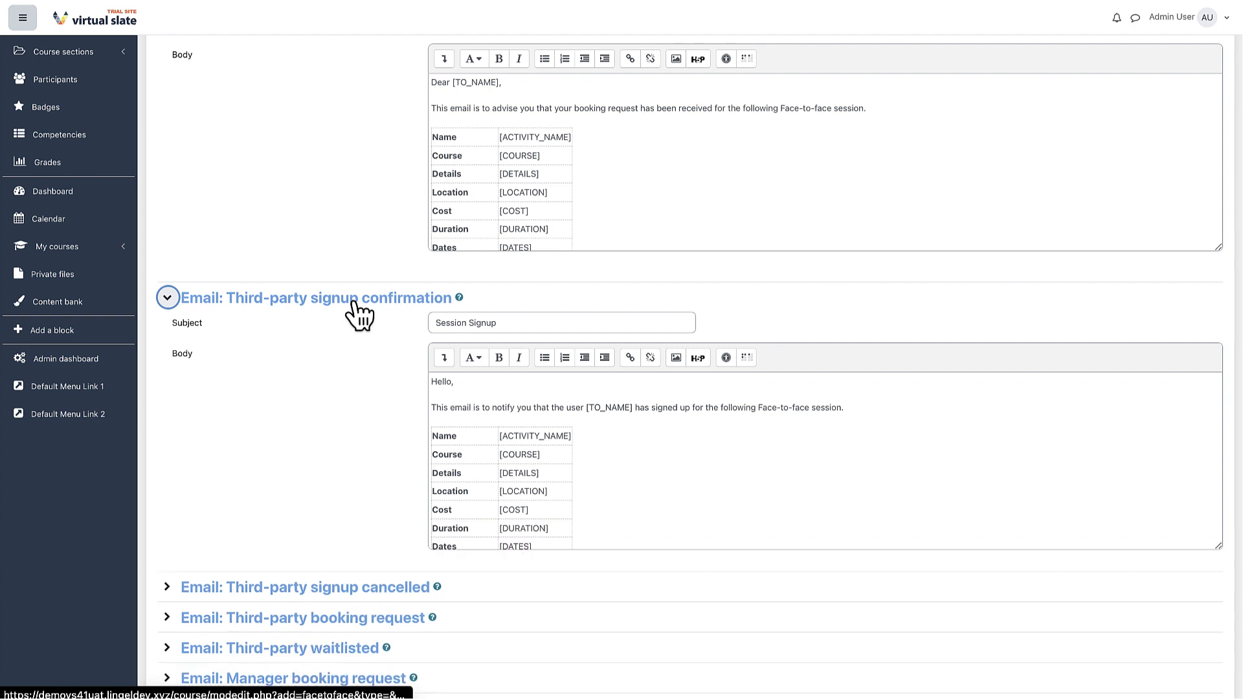
scroll(355, 304, down, 2)
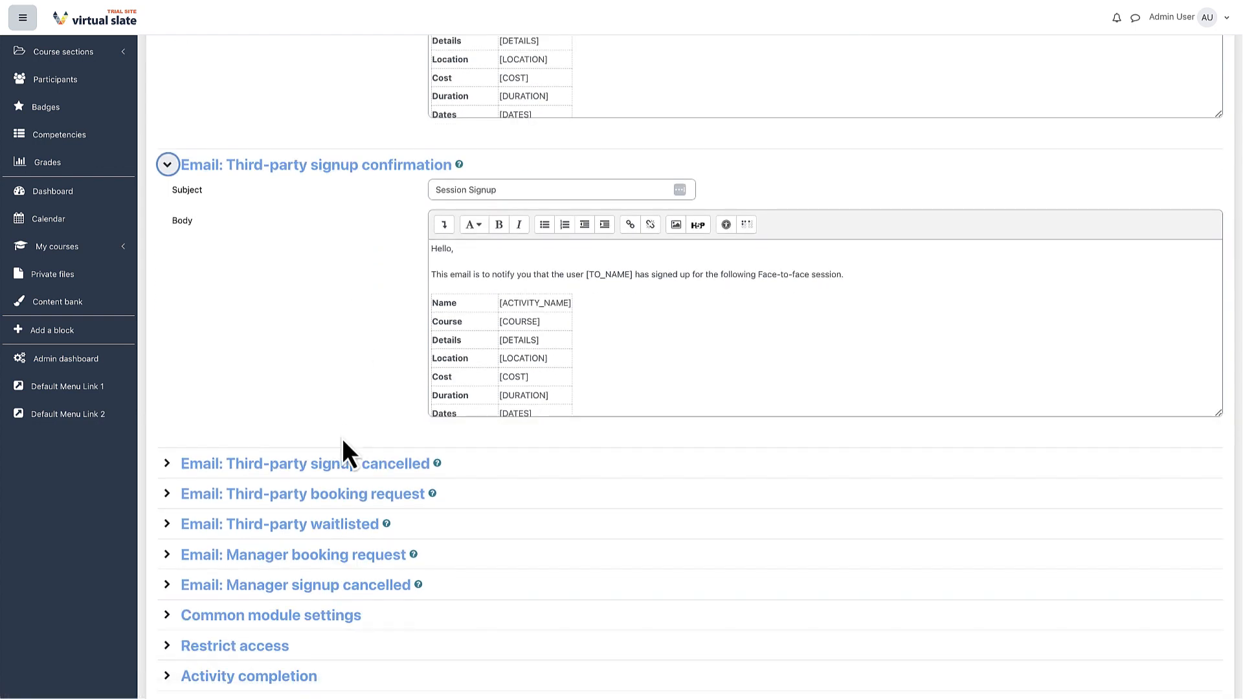
click(341, 463)
scroll(338, 464, down, 2)
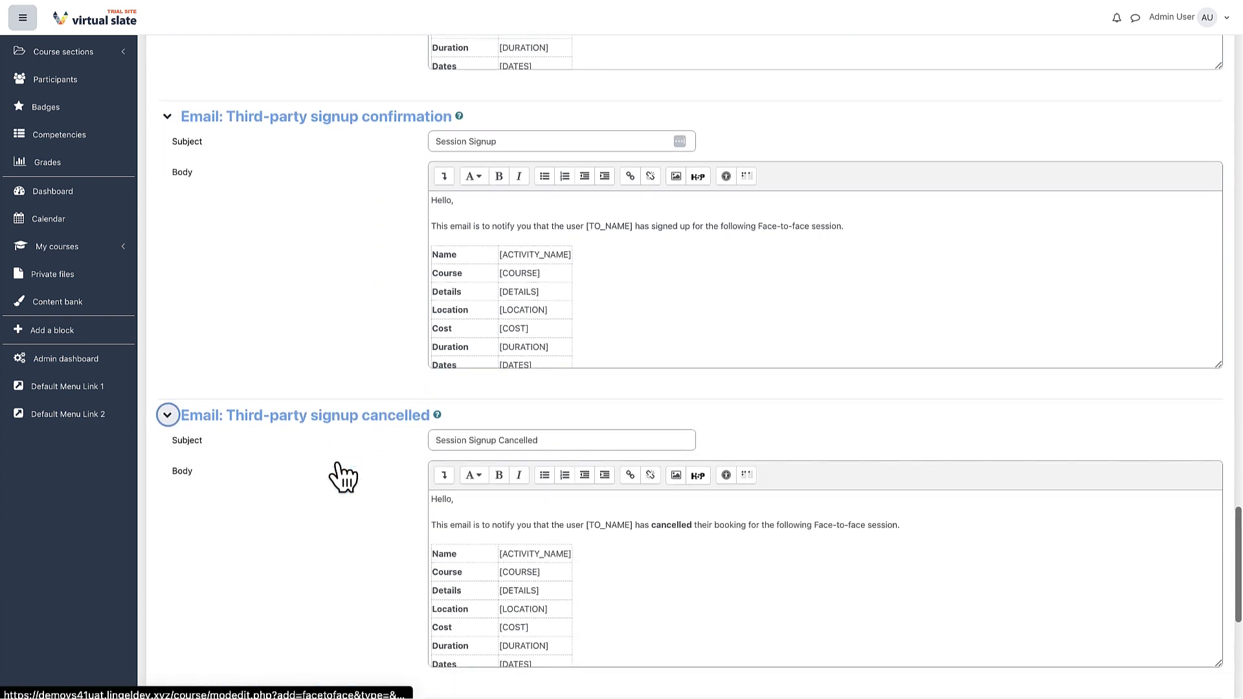
scroll(337, 464, down, 3)
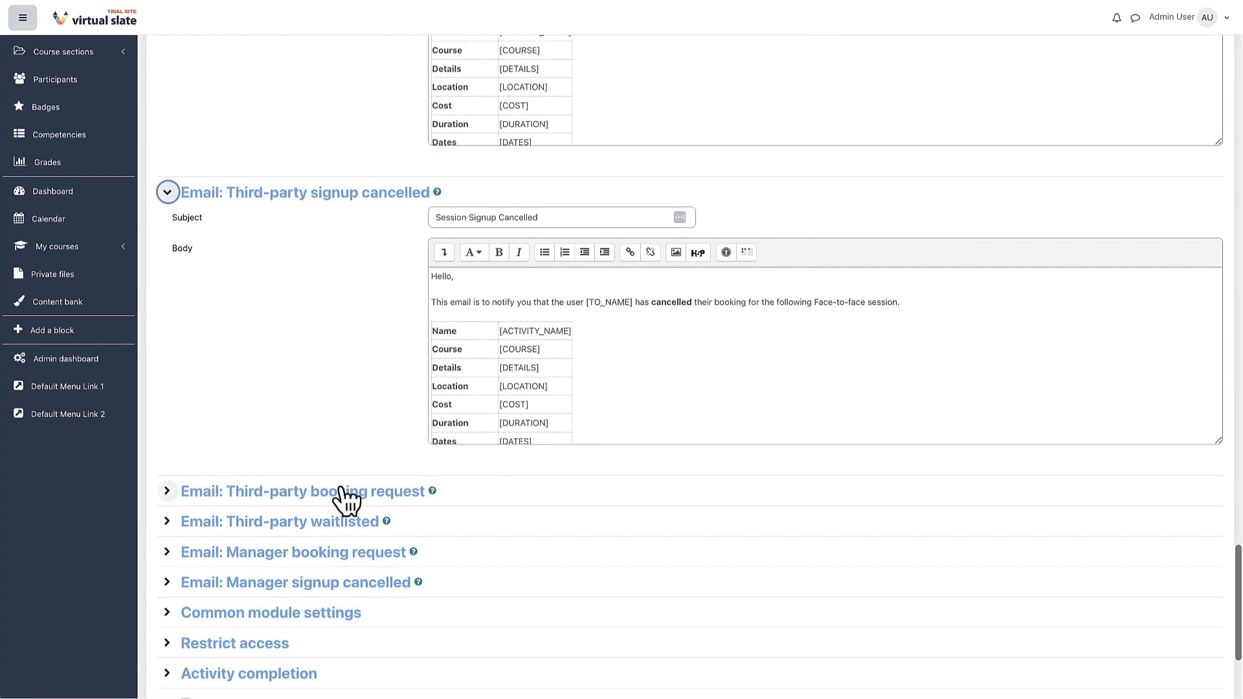
click(346, 493)
scroll(346, 499, down, 2)
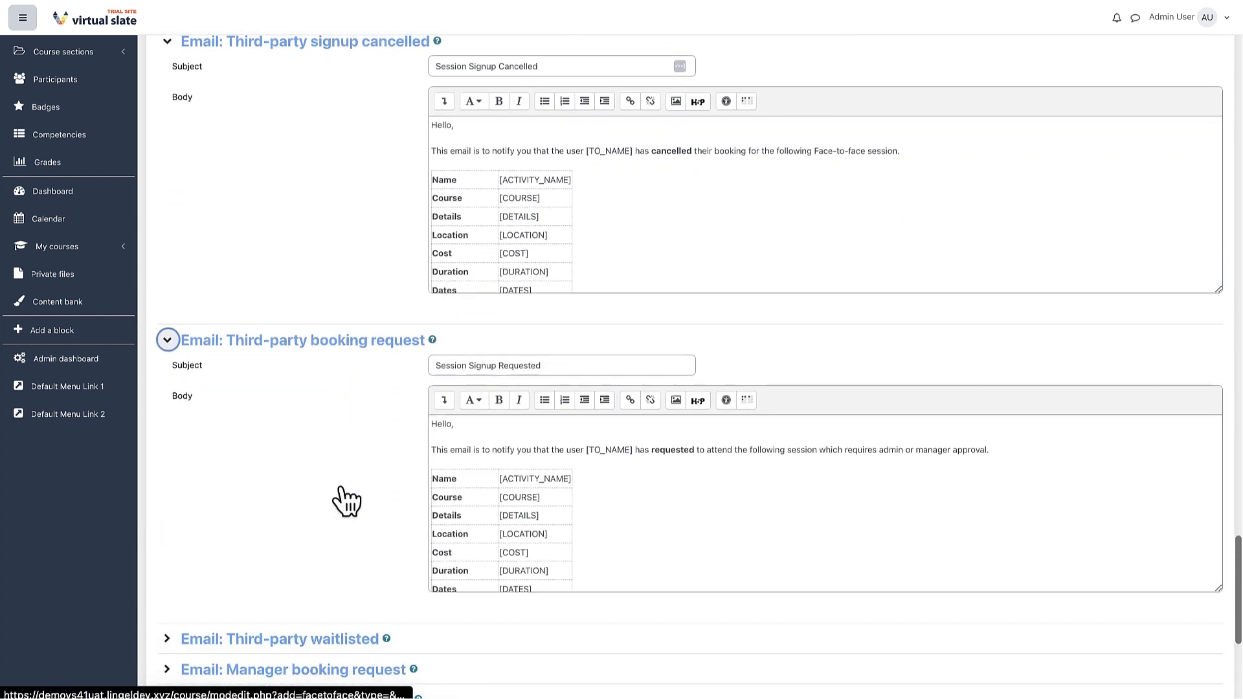
scroll(347, 501, down, 2)
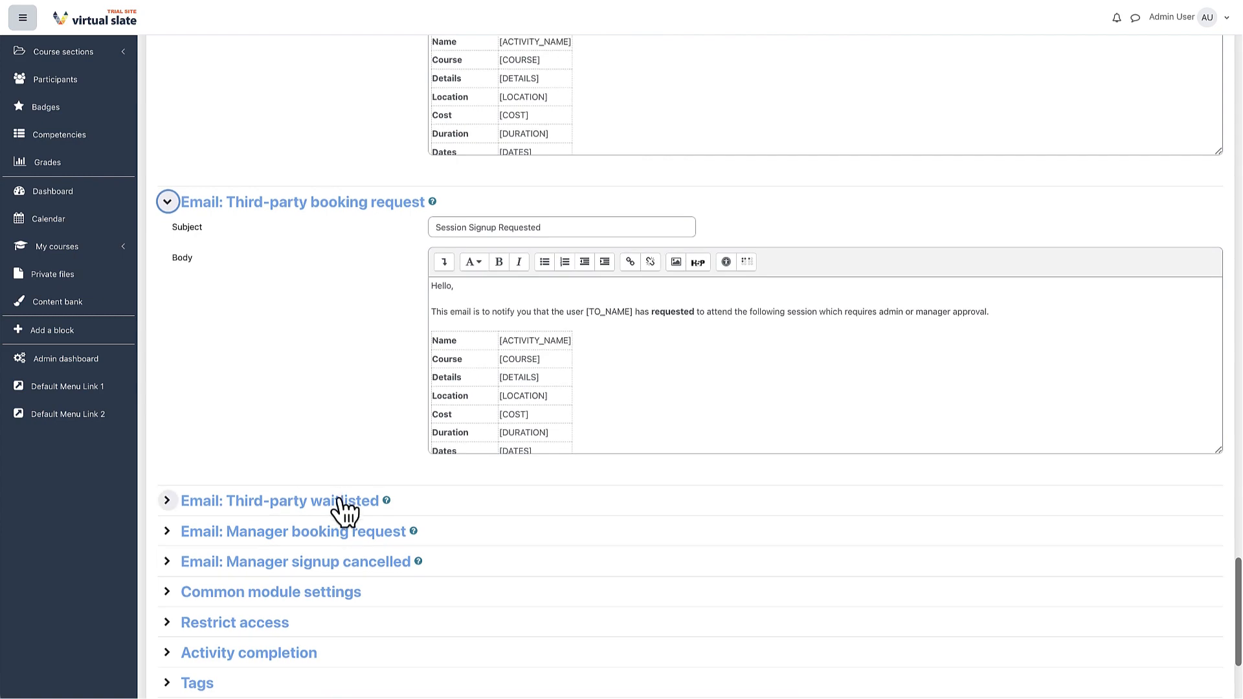
click(341, 500)
scroll(346, 504, down, 4)
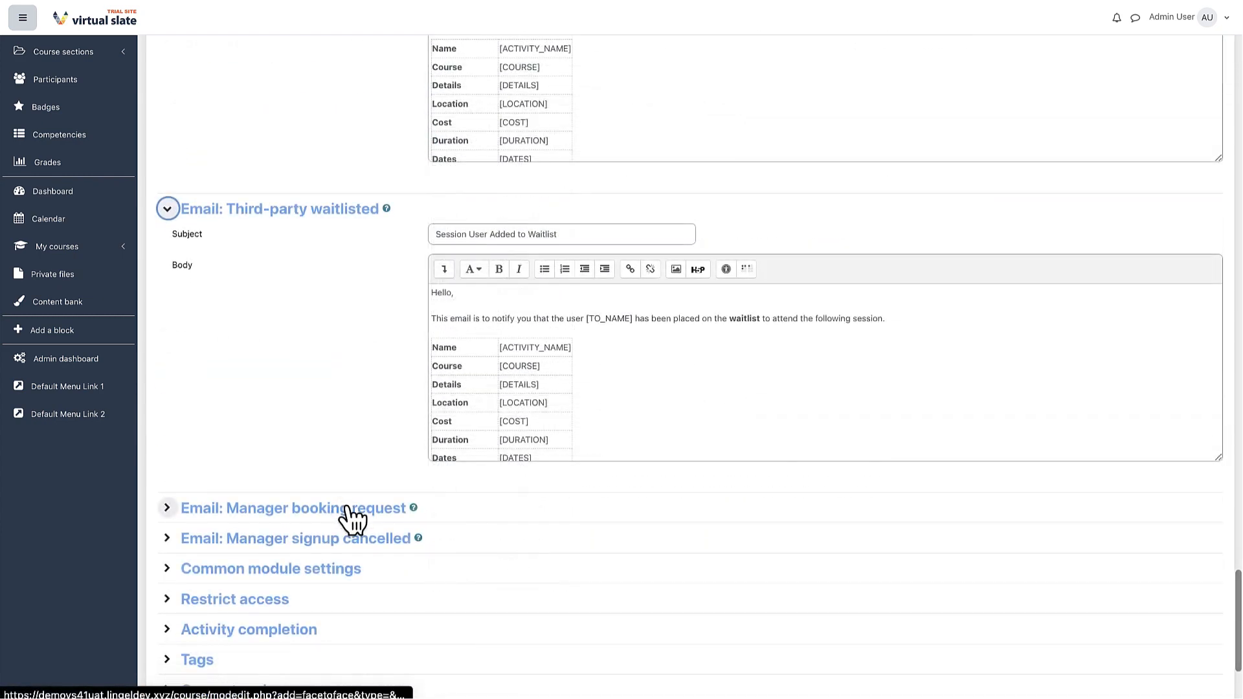
Step: Expand and review the Manager booking request and Manager signup cancelled email templates
click(353, 510)
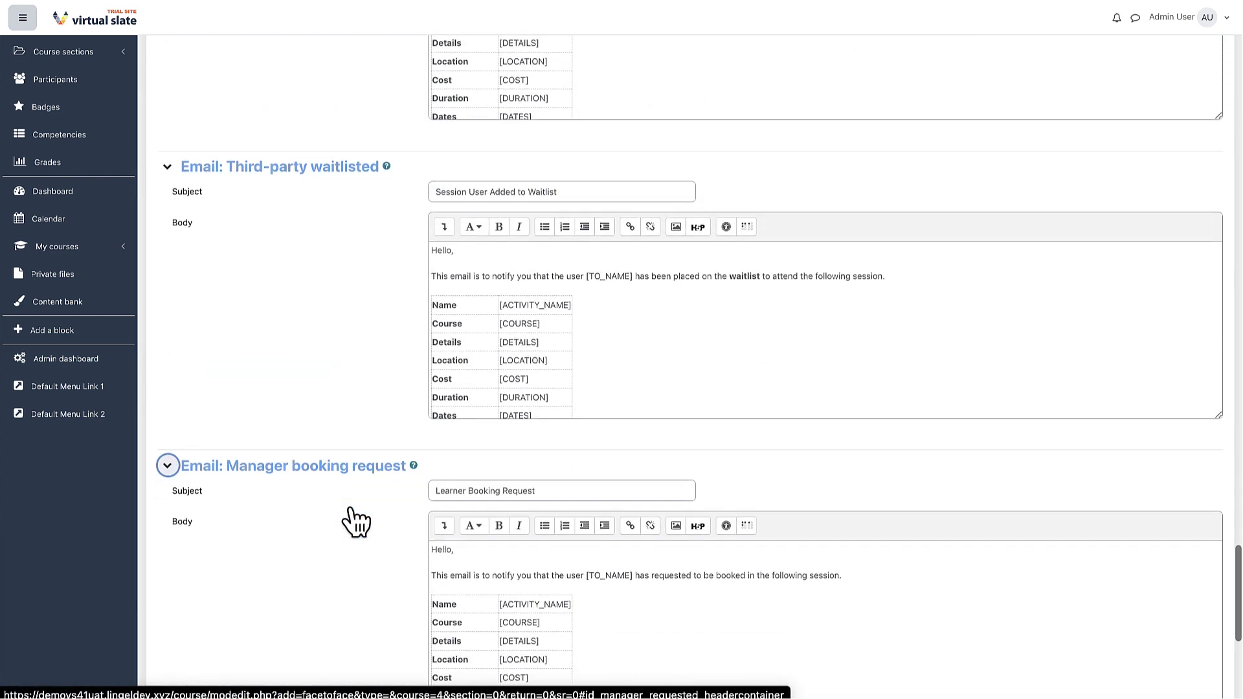
scroll(352, 514, down, 3)
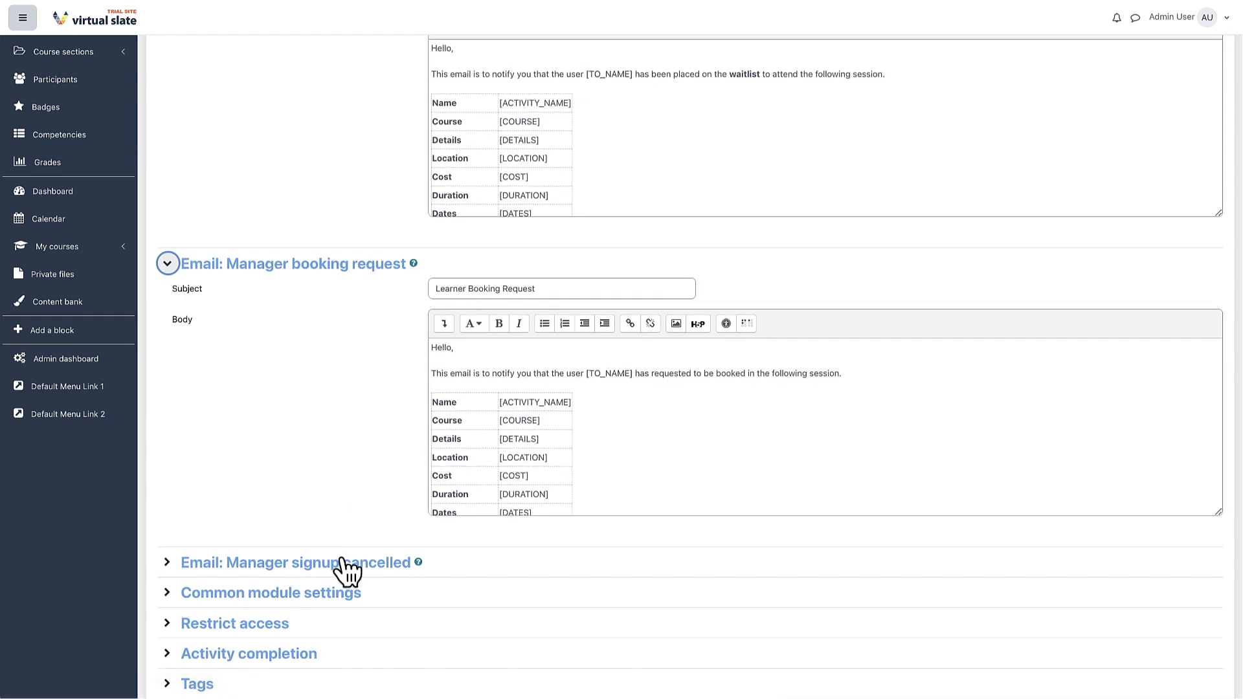
click(339, 563)
scroll(343, 576, down, 3)
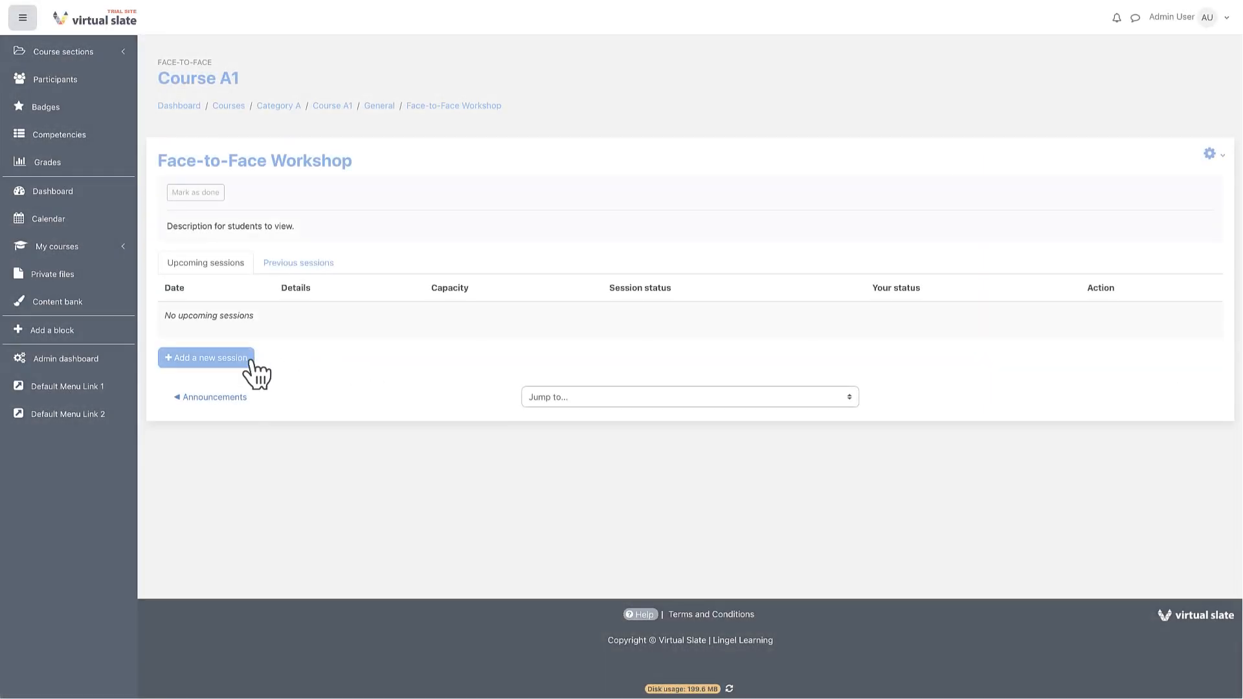
Step: Start a new workshop session with location "Session A (eg. Zoom link)" and timezone Europe/Berlin
click(231, 366)
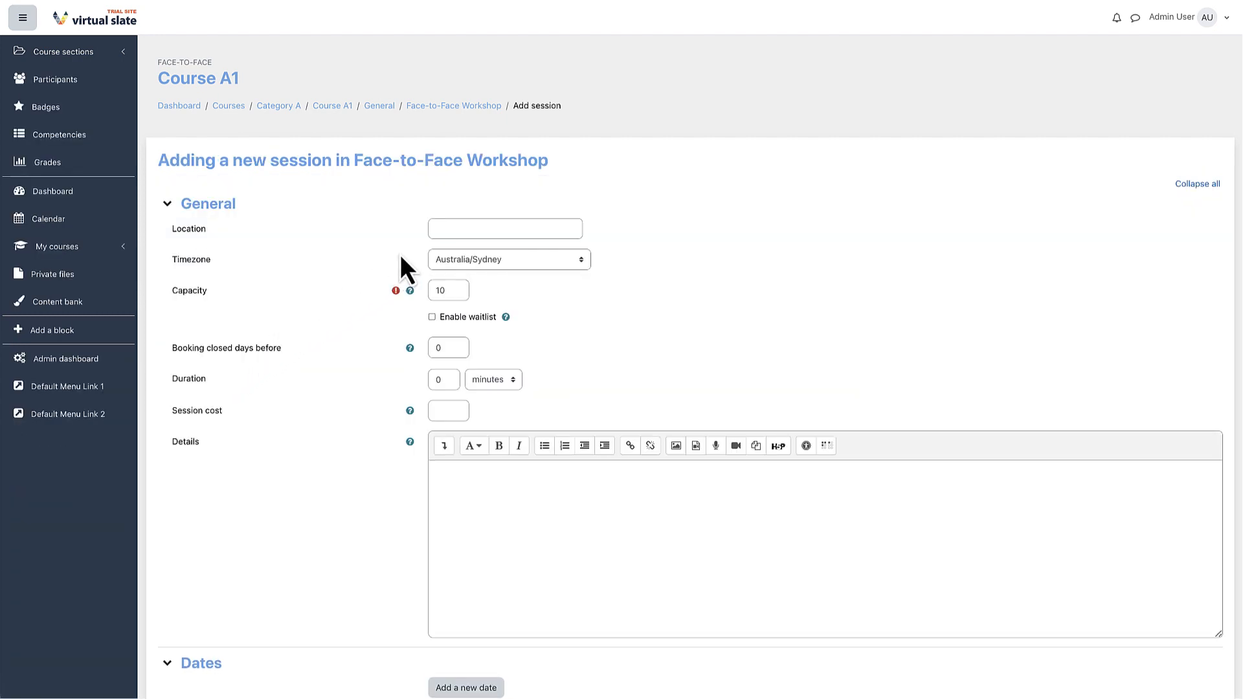
click(443, 229)
text(Session A)
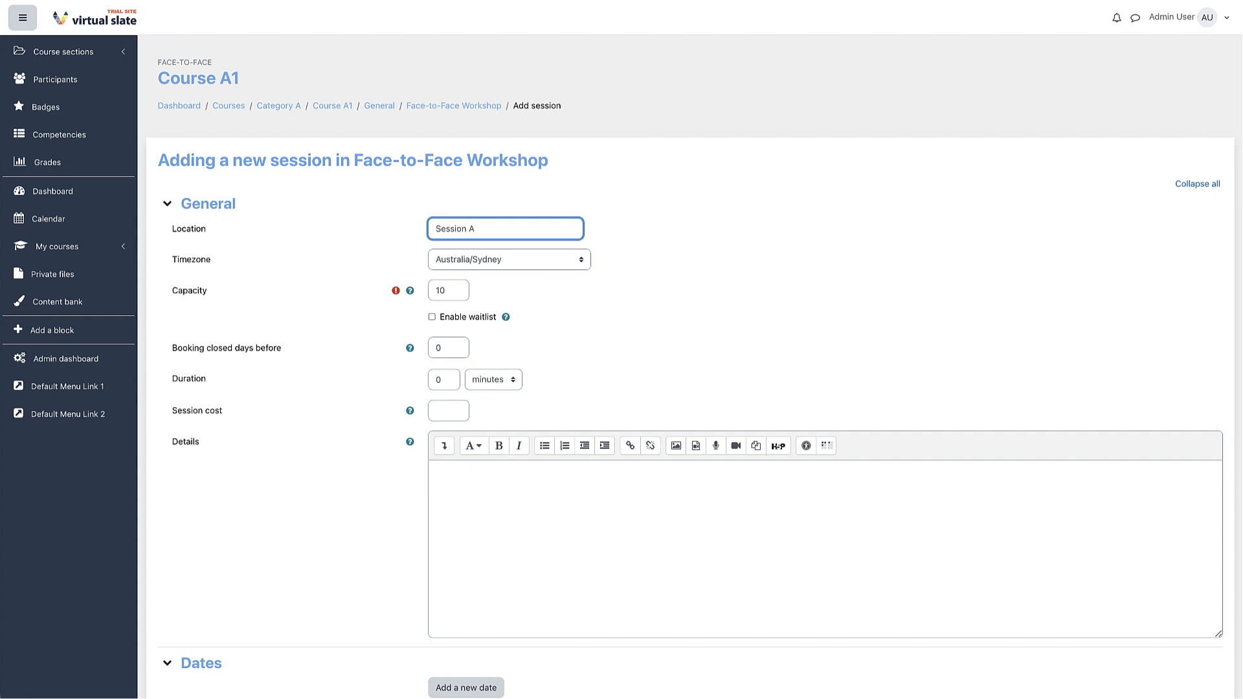
text( (eg. Zoom link))
click(440, 262)
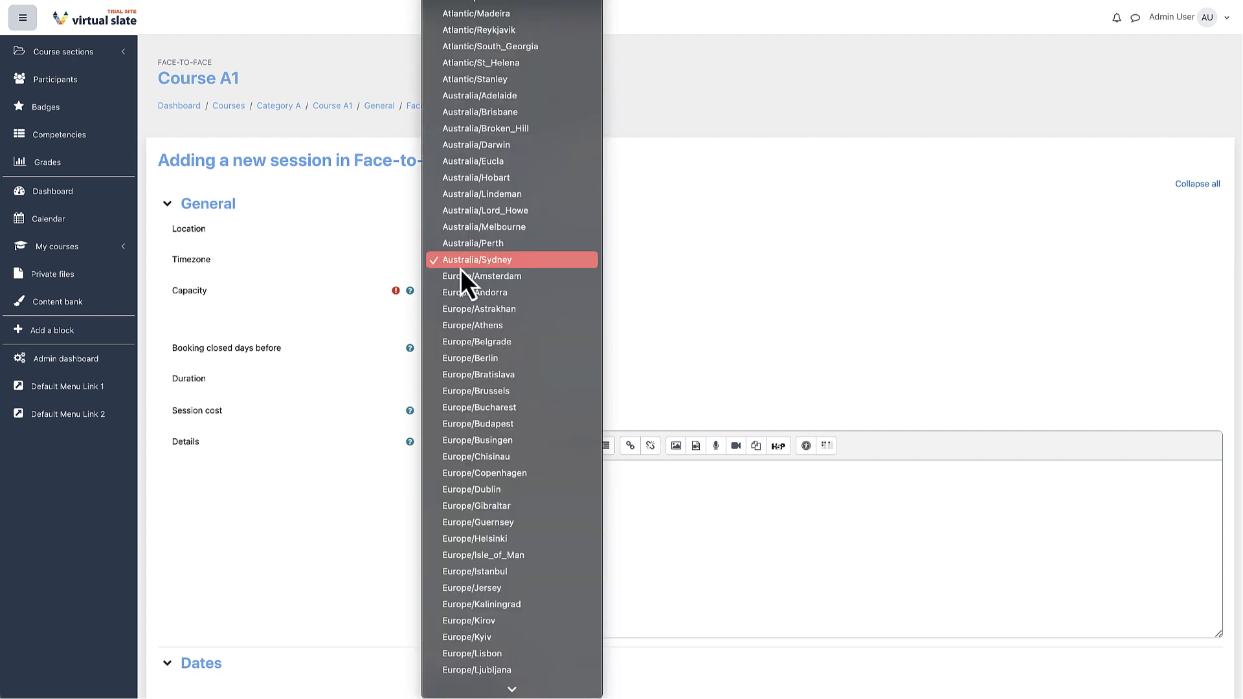
click(522, 359)
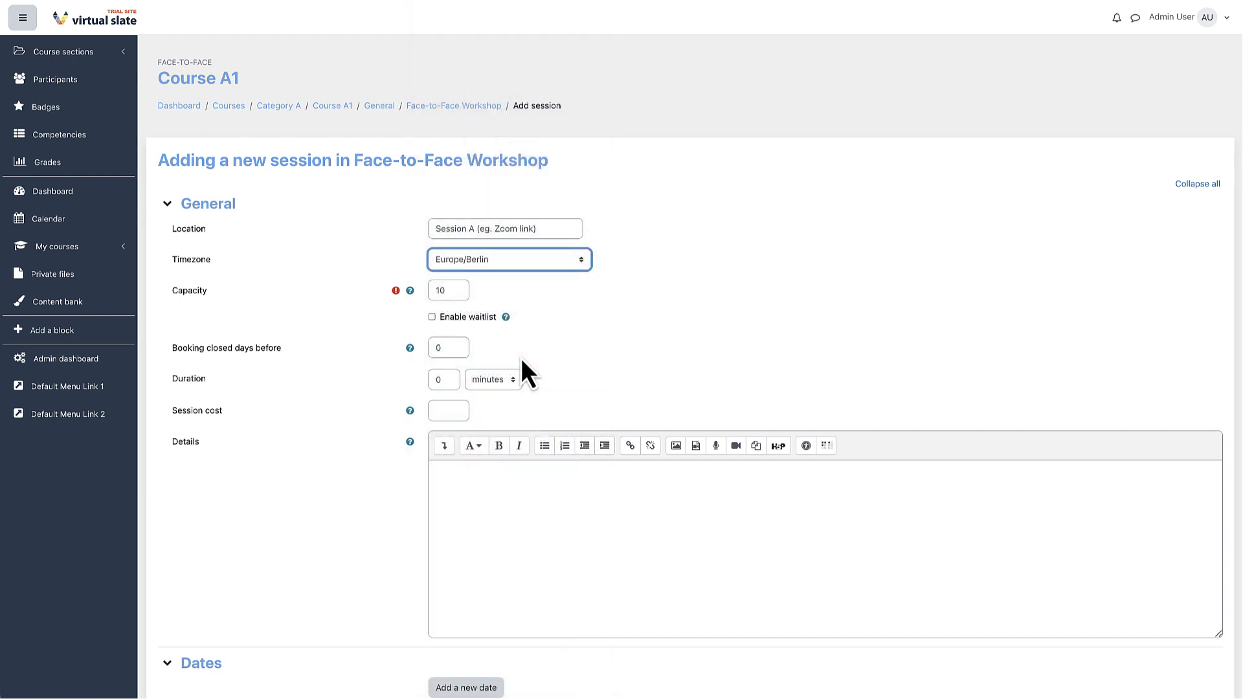
Step: Set the session's capacity to 5 and enable its waitlist
key(Tab)
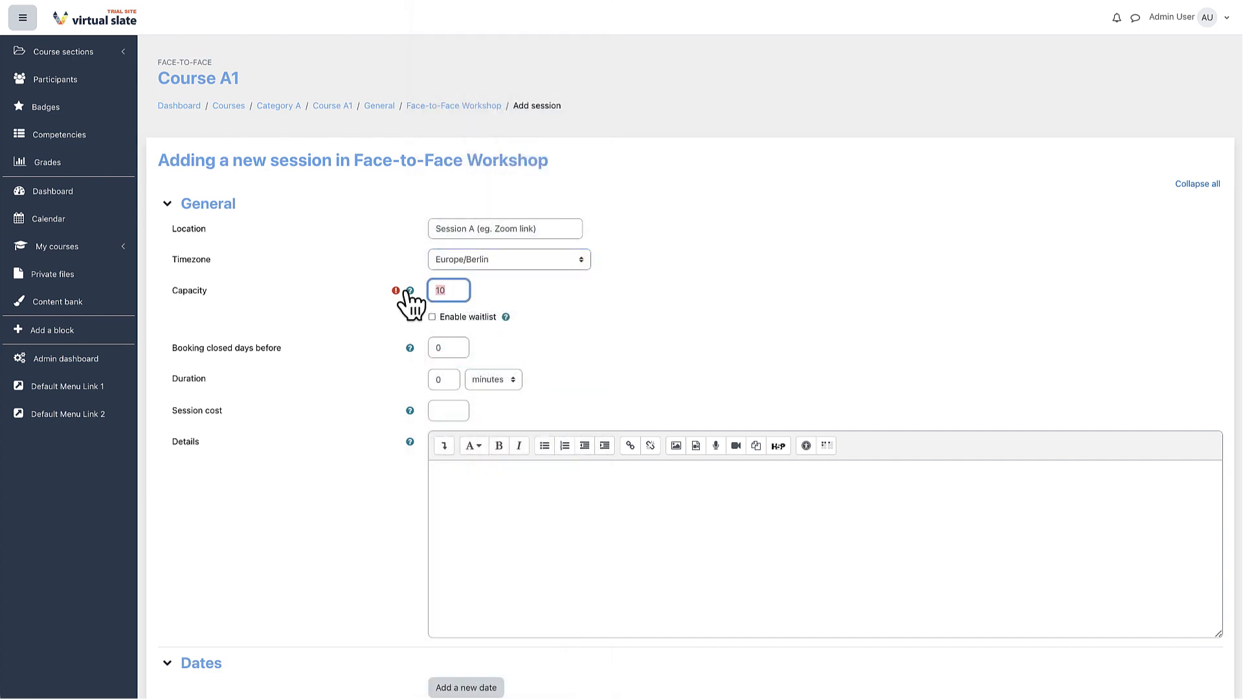
text(5)
click(386, 316)
Step: Close the session's bookings 1 day before and set its duration to 60 minutes
drag(444, 345, 417, 348)
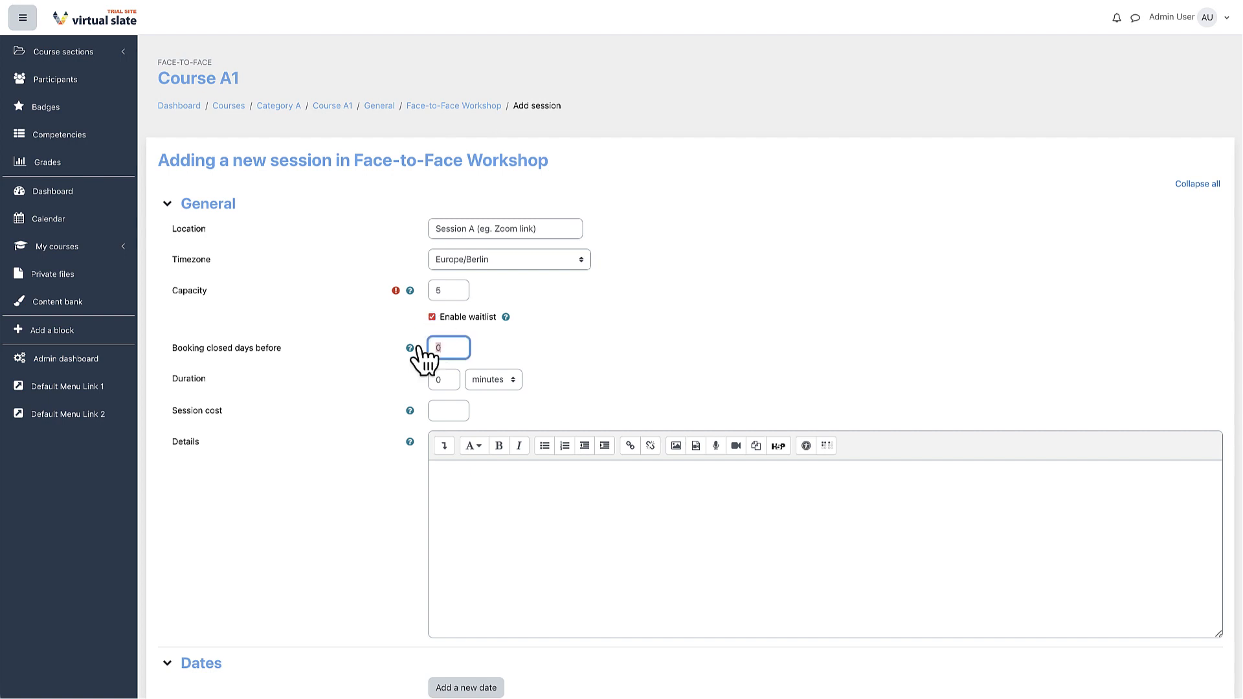
text(1)
click(382, 350)
scroll(382, 351, down, 1)
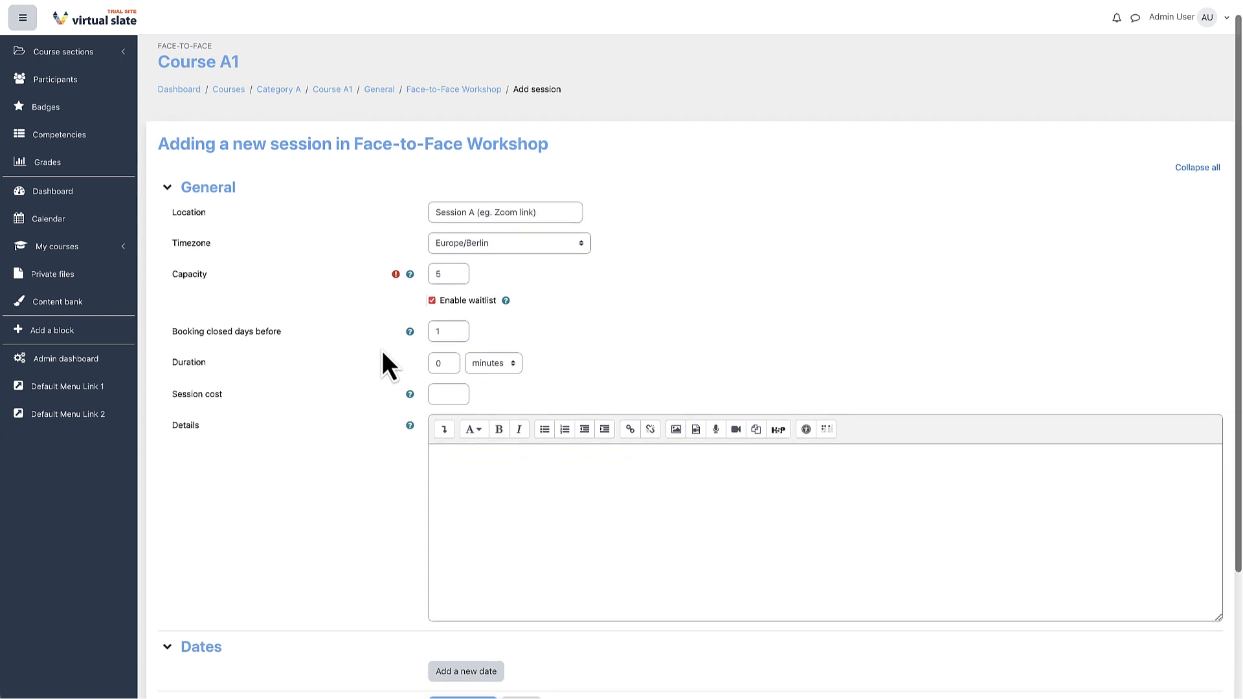
double_click(443, 361)
text(60)
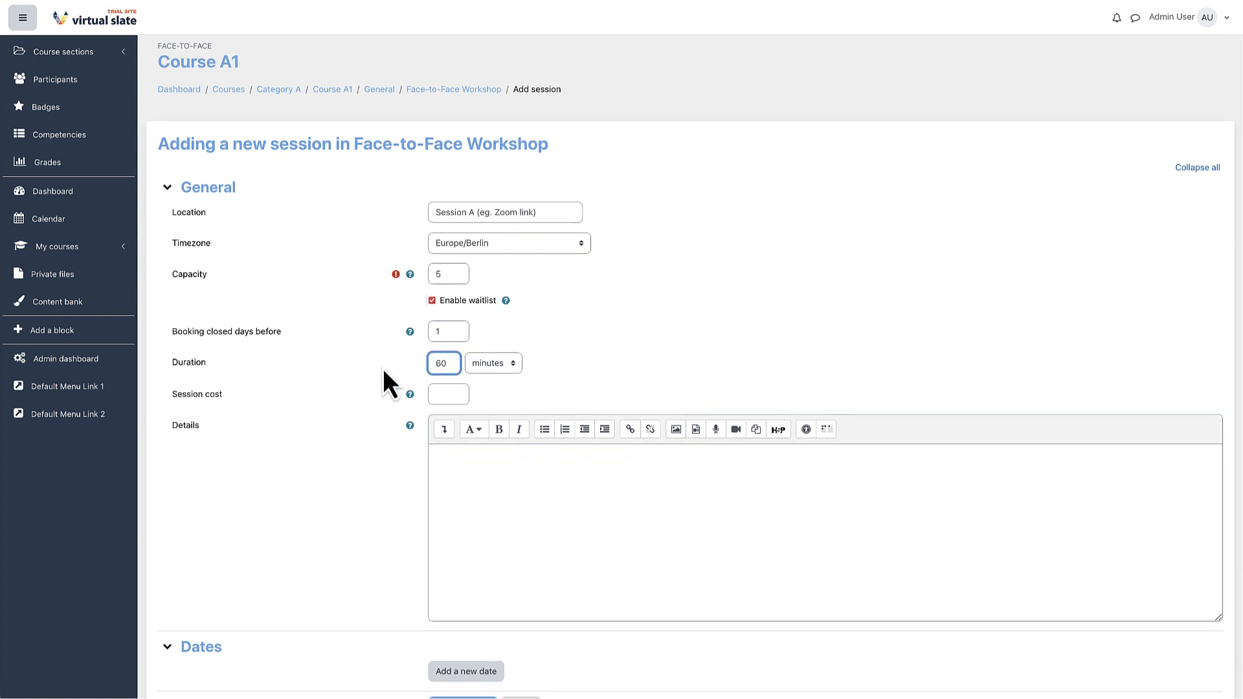
click(484, 366)
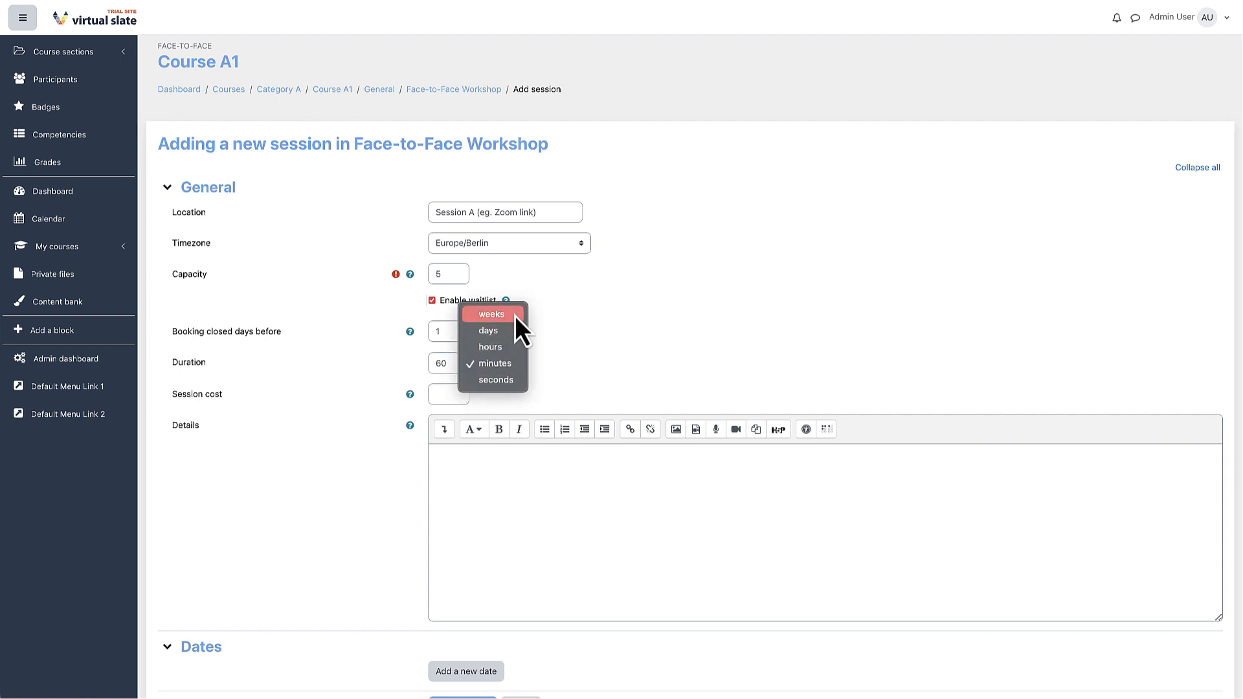
click(541, 382)
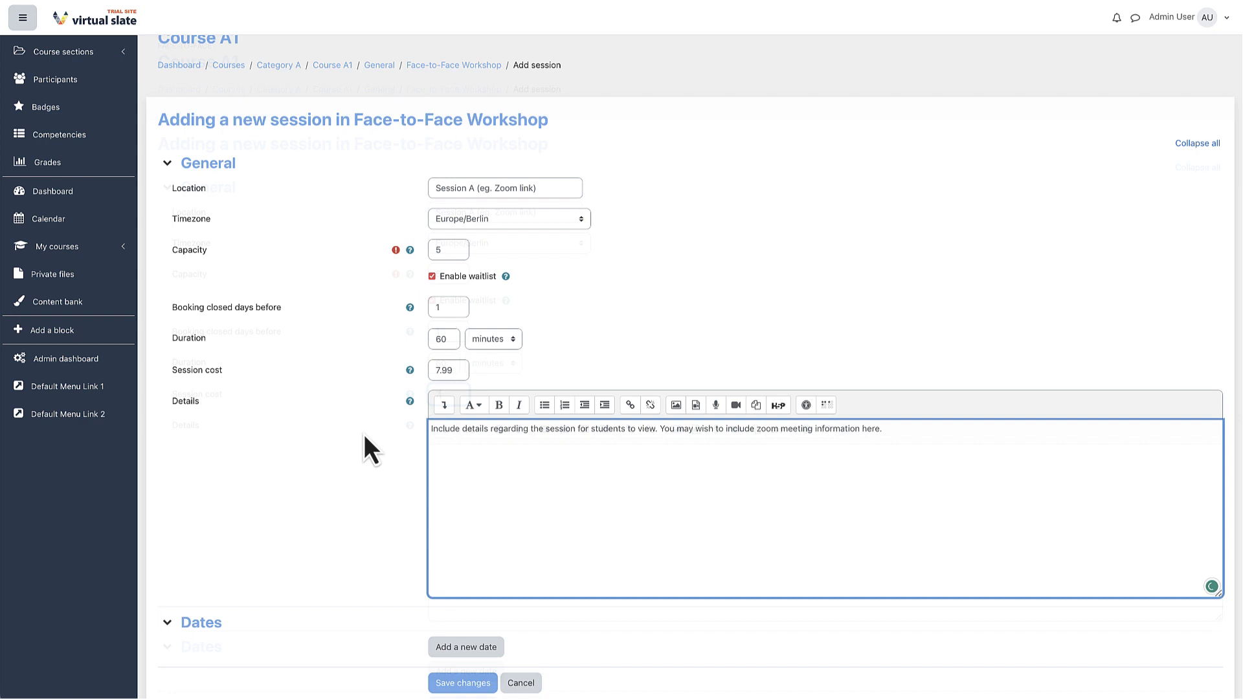
scroll(364, 434, down, 2)
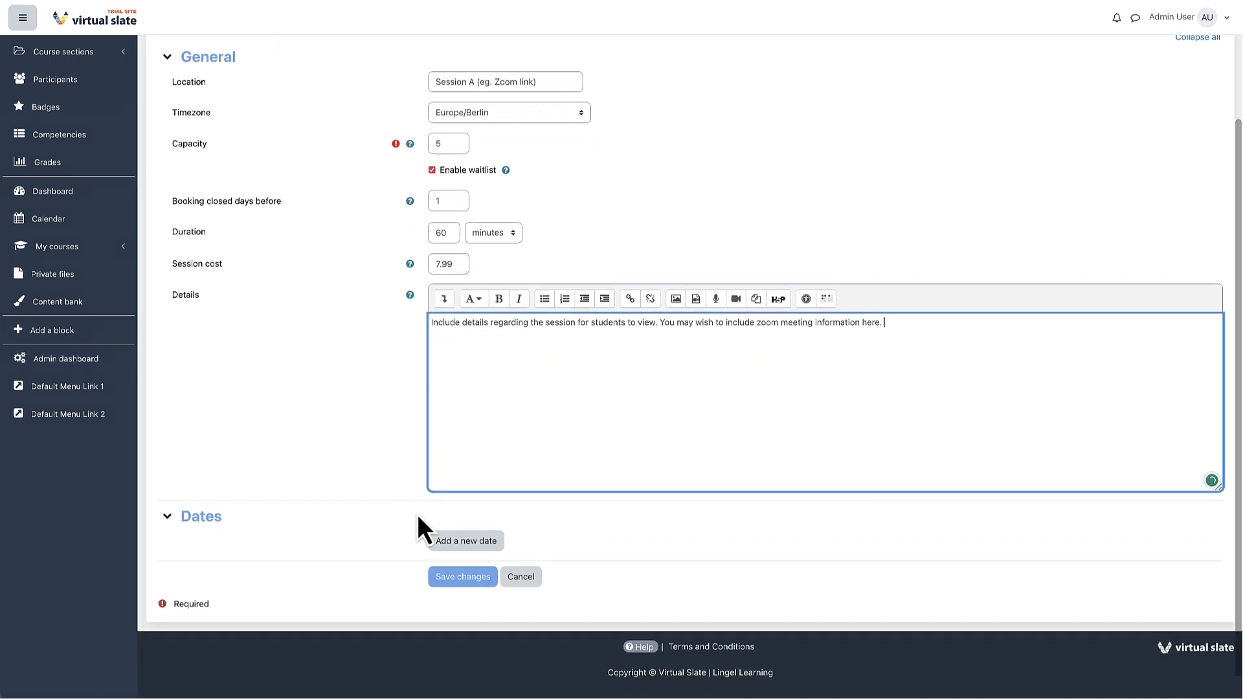
Step: Add a date to the session with start and finish on 8 October 2023, and save the session
click(442, 541)
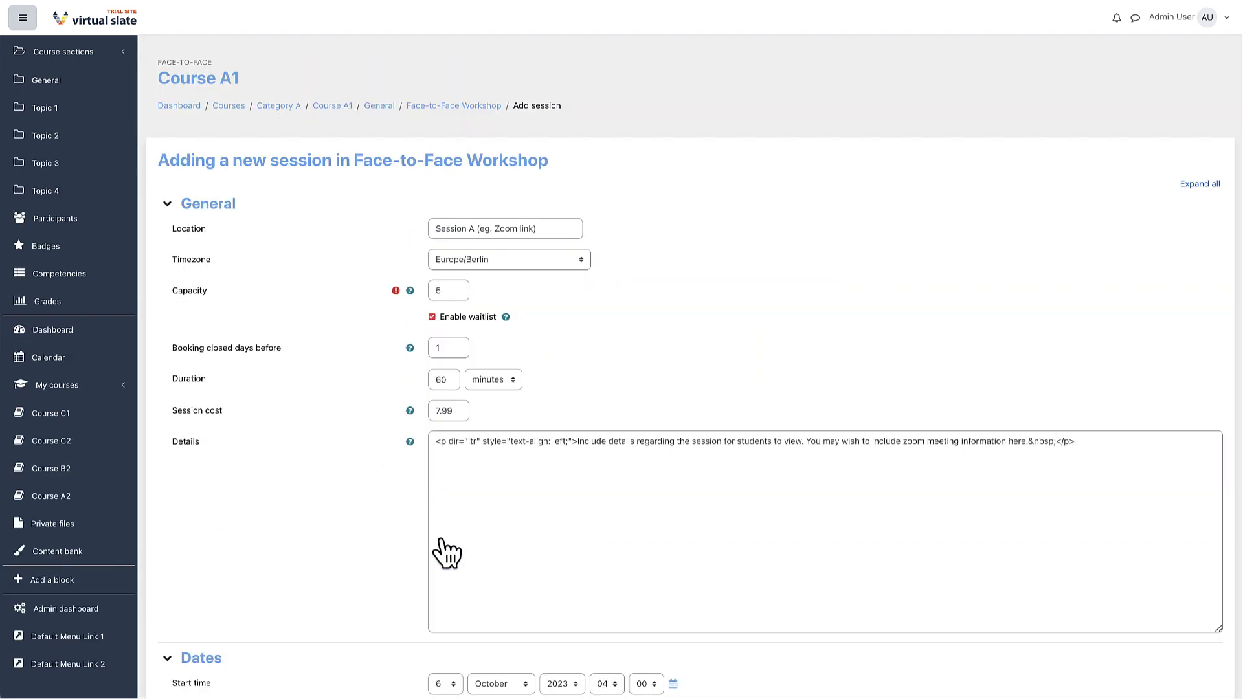
scroll(375, 514, down, 3)
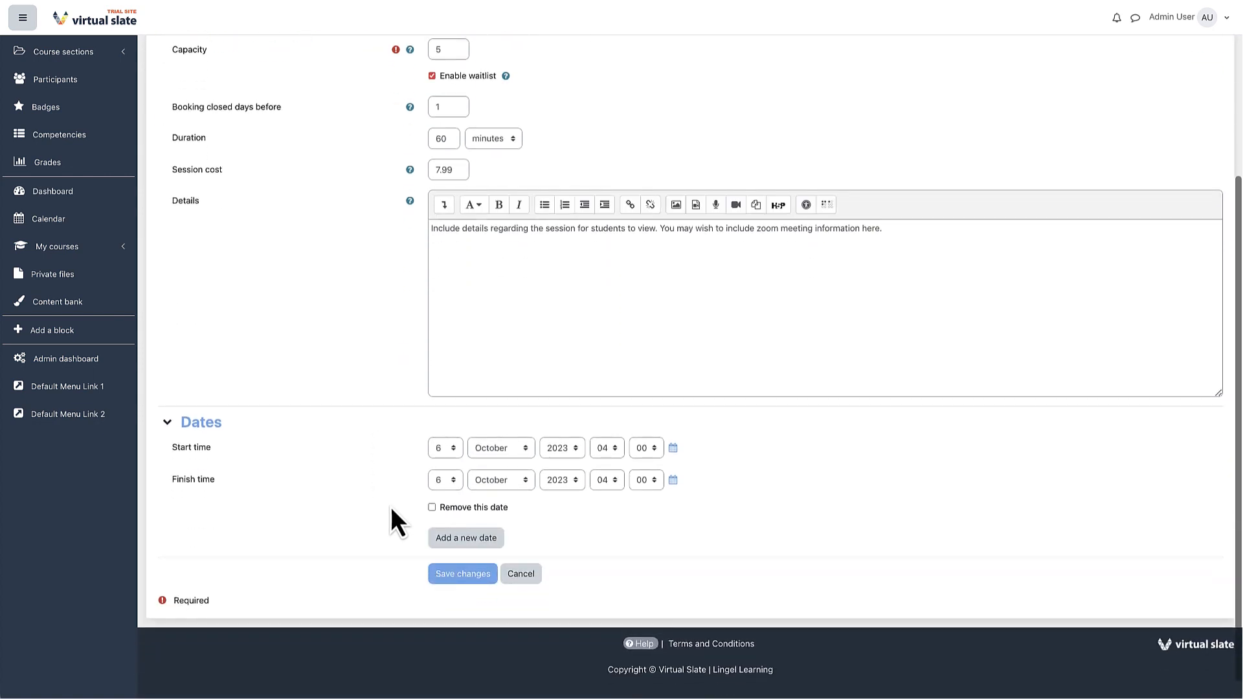
click(446, 447)
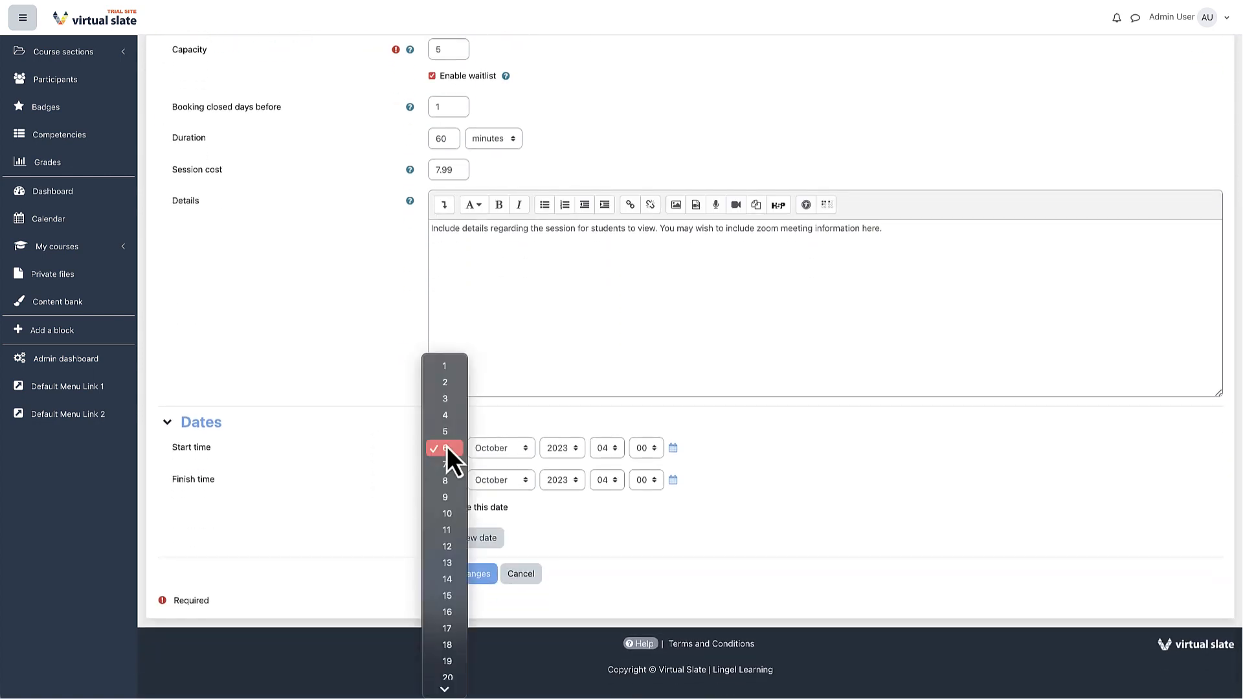
click(453, 483)
click(453, 483)
click(445, 513)
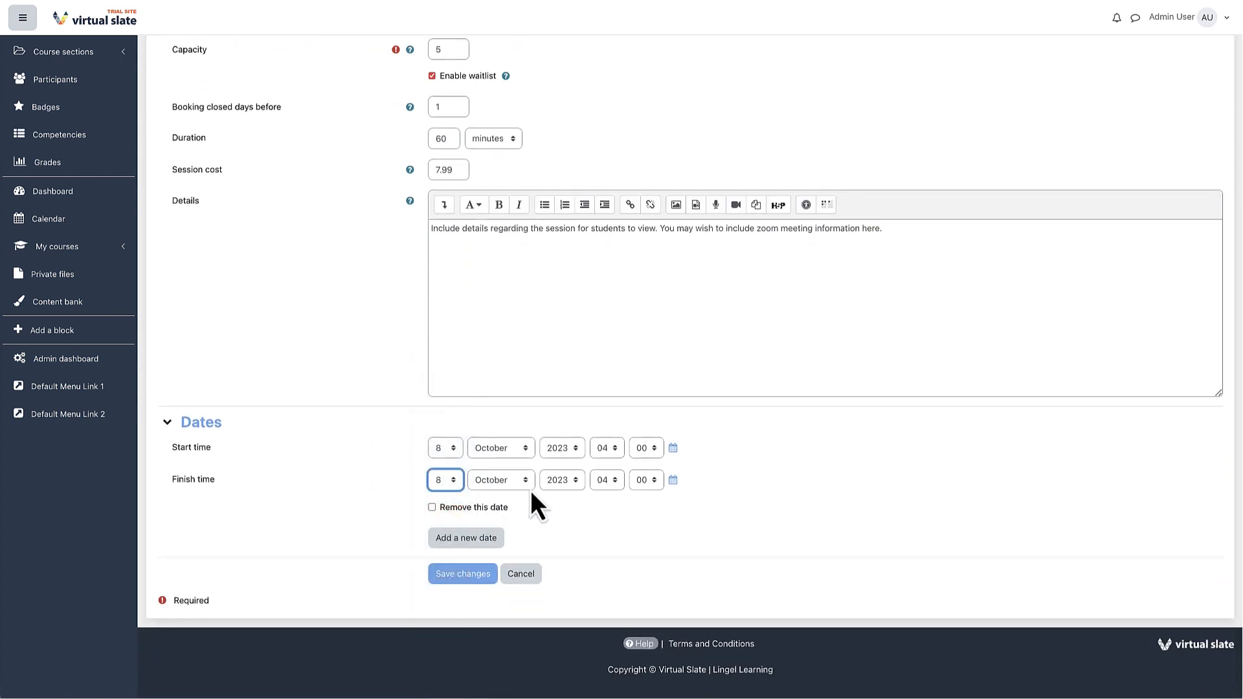
click(597, 482)
click(612, 502)
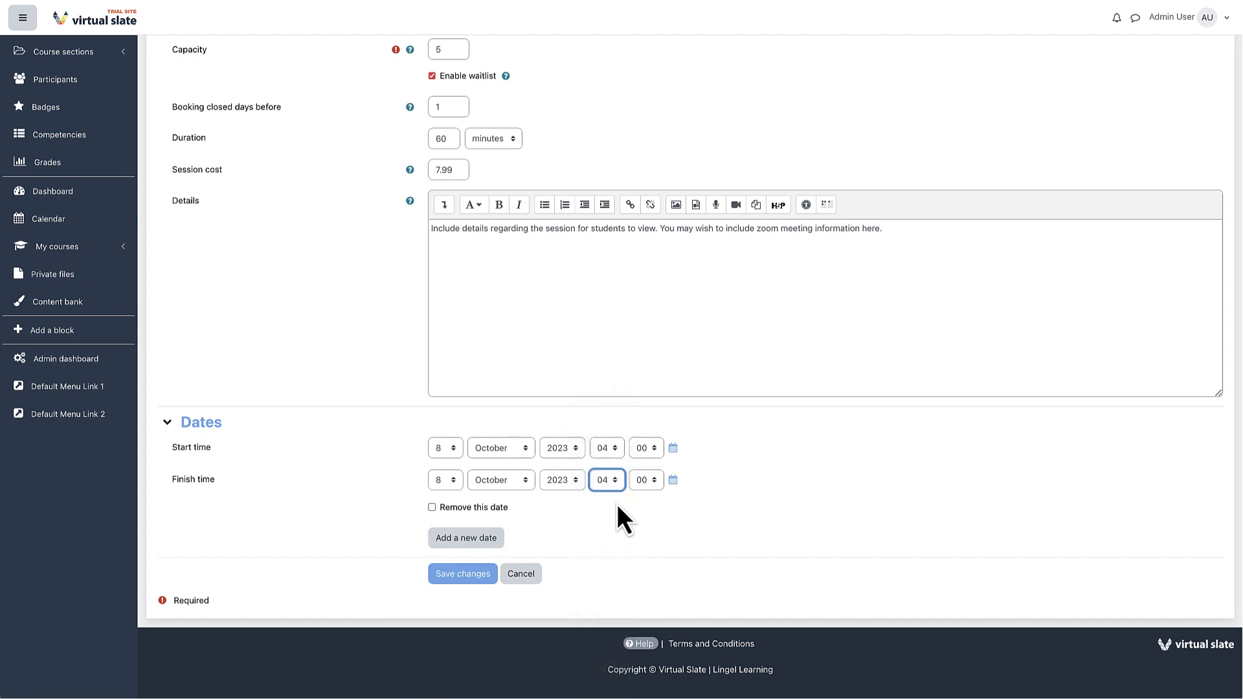
click(479, 575)
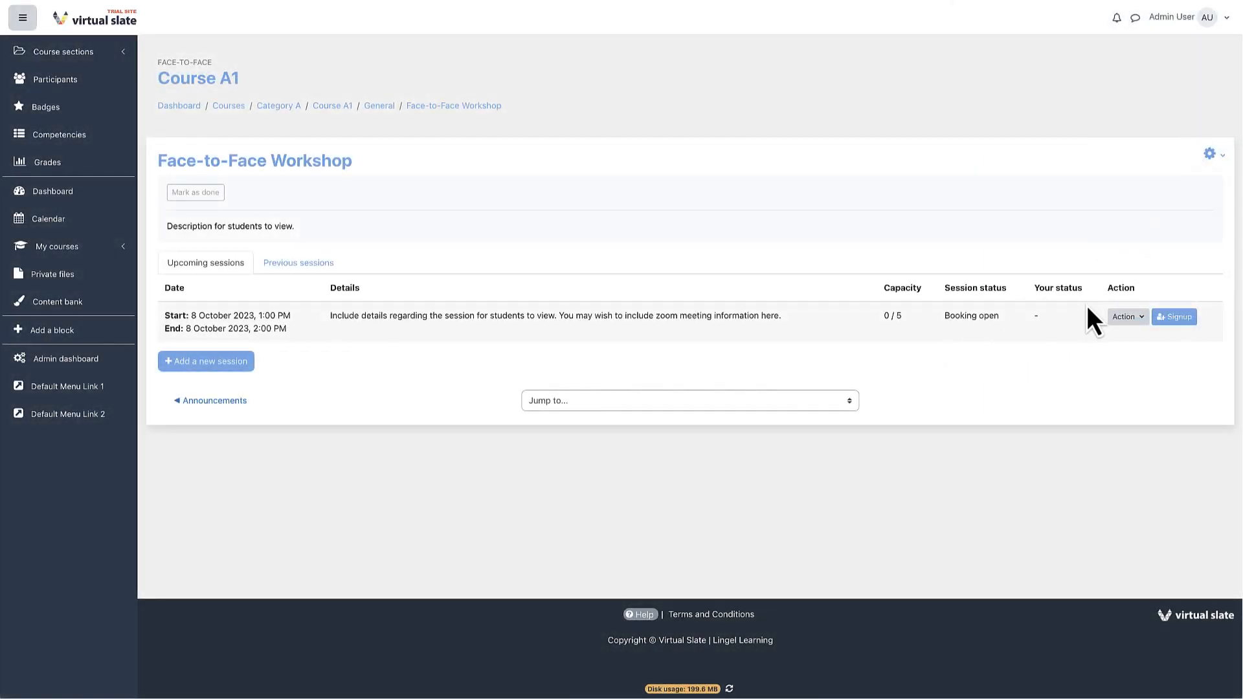
Step: Add the first two test users as attendees of the upcoming session, with email notifications suppressed
click(1125, 317)
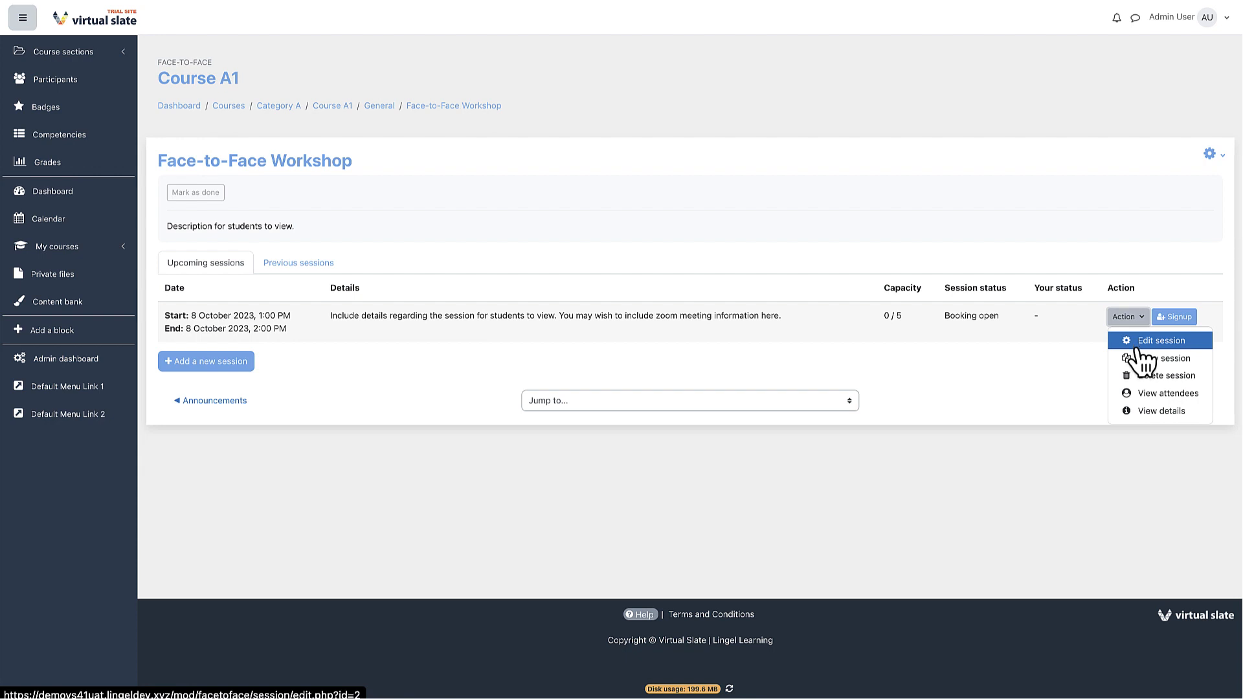
click(1138, 397)
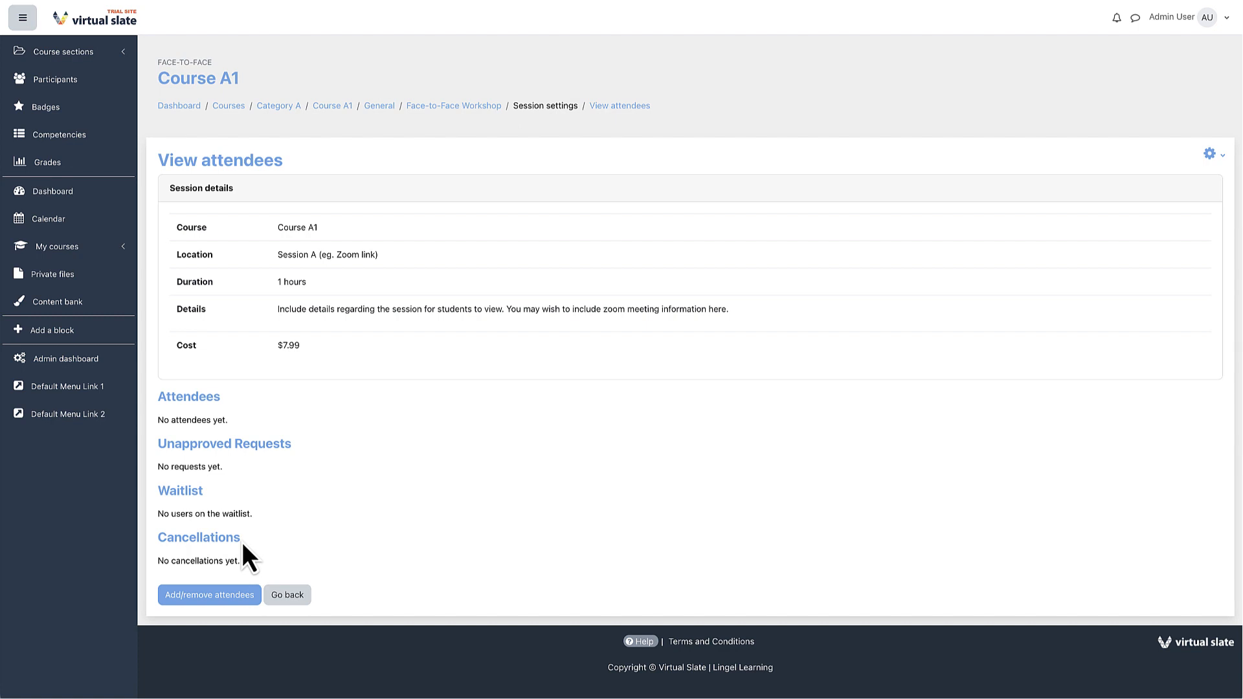
click(222, 602)
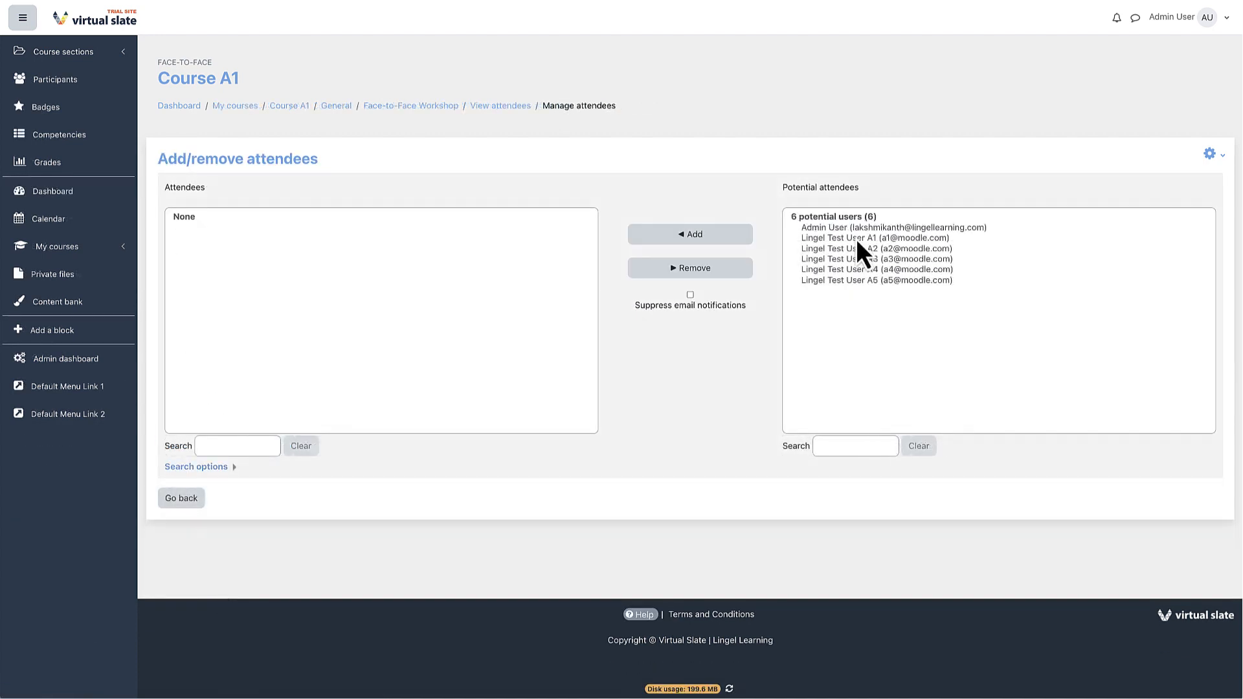
drag(855, 240, 860, 250)
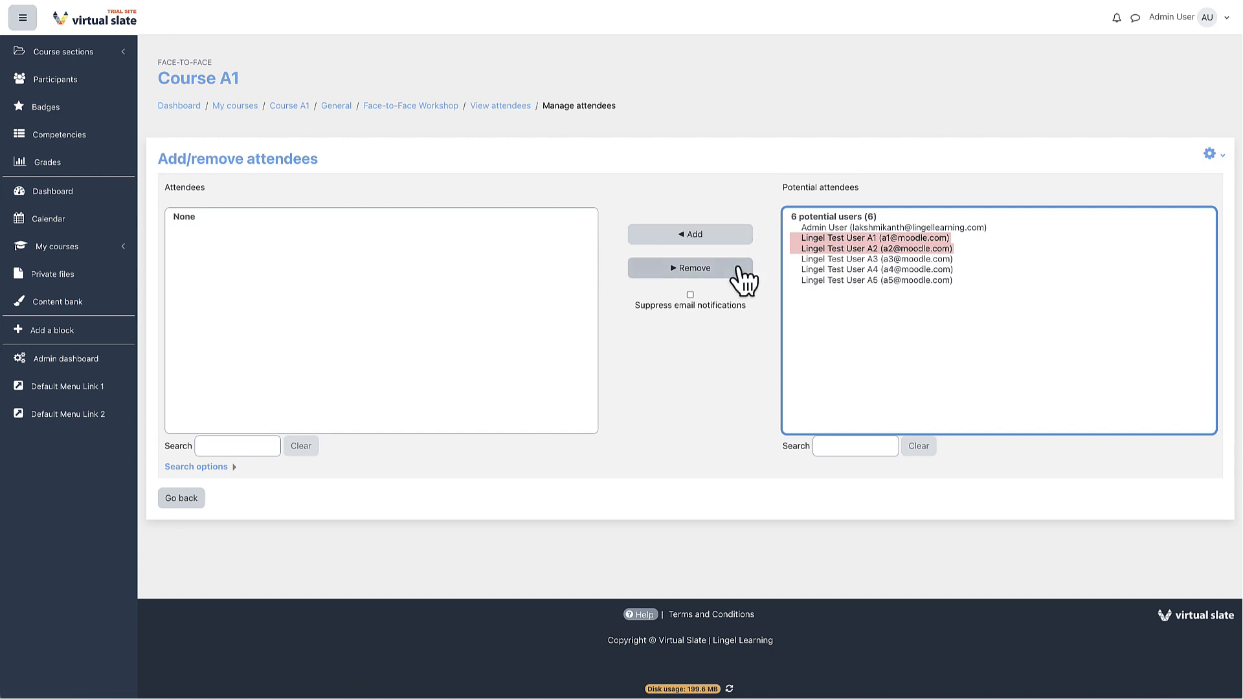
click(690, 296)
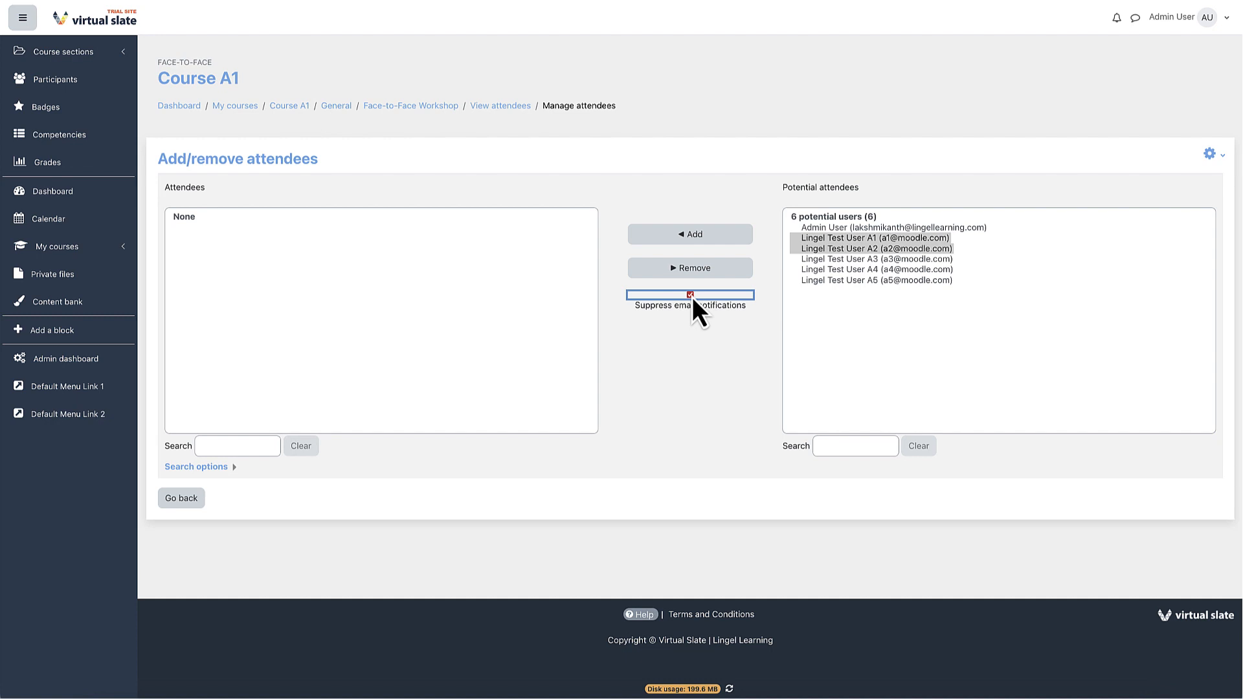
click(711, 237)
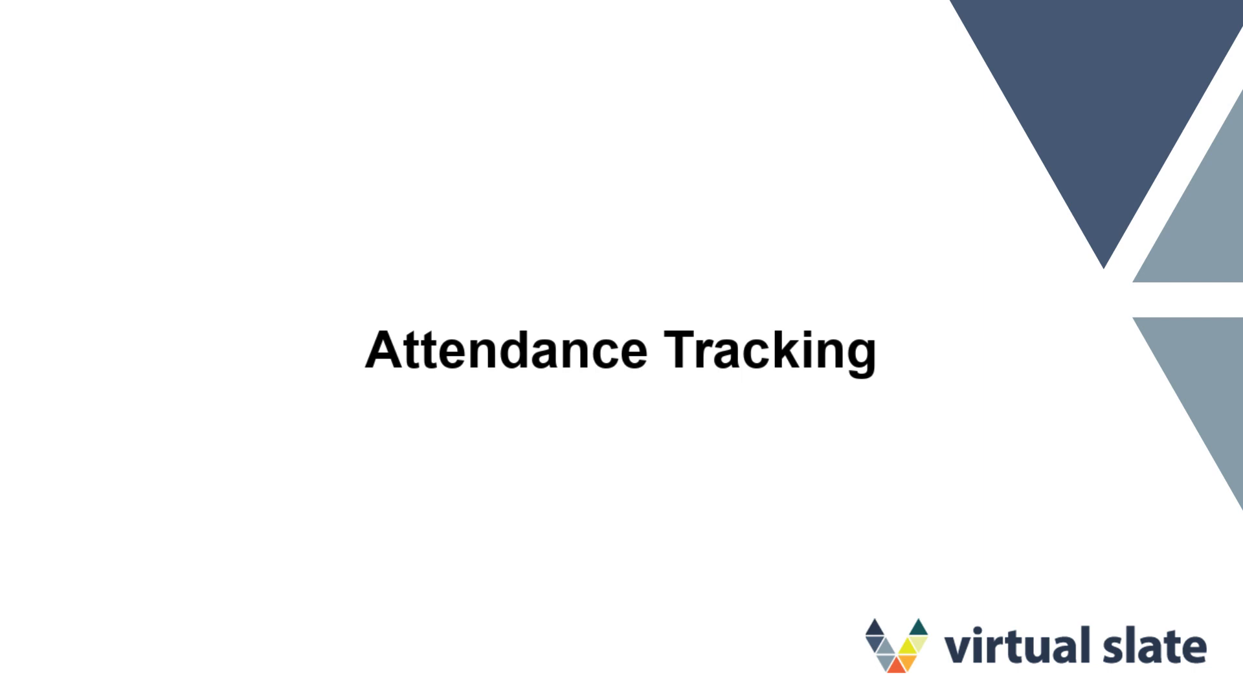
Step: Record attendance for the previous session that ends 8 October 2023, with the first attendee Fully attended and the second Not attended
click(322, 267)
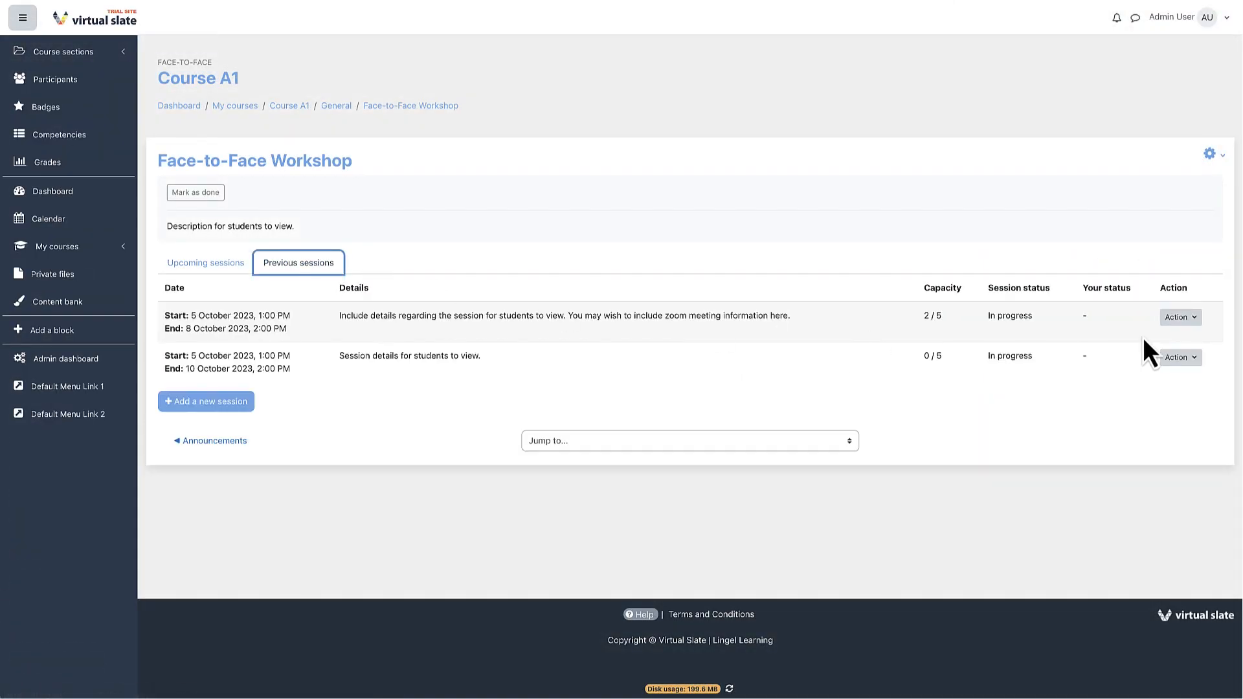
click(1180, 317)
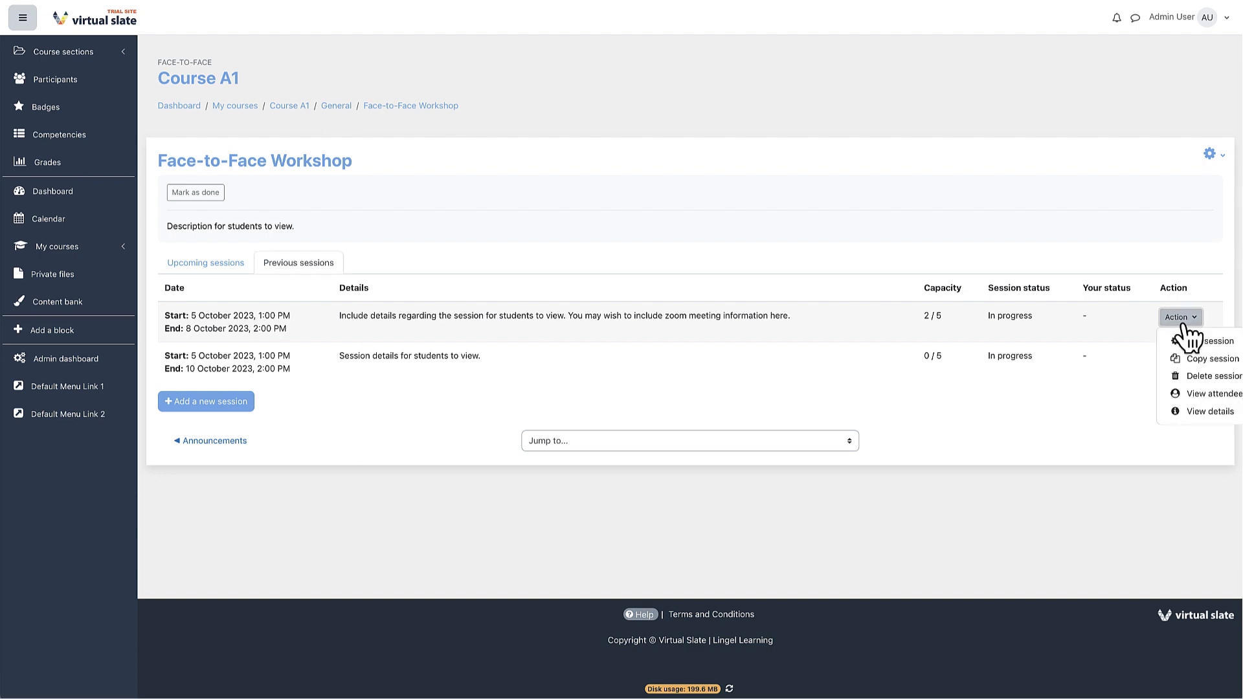
click(1186, 396)
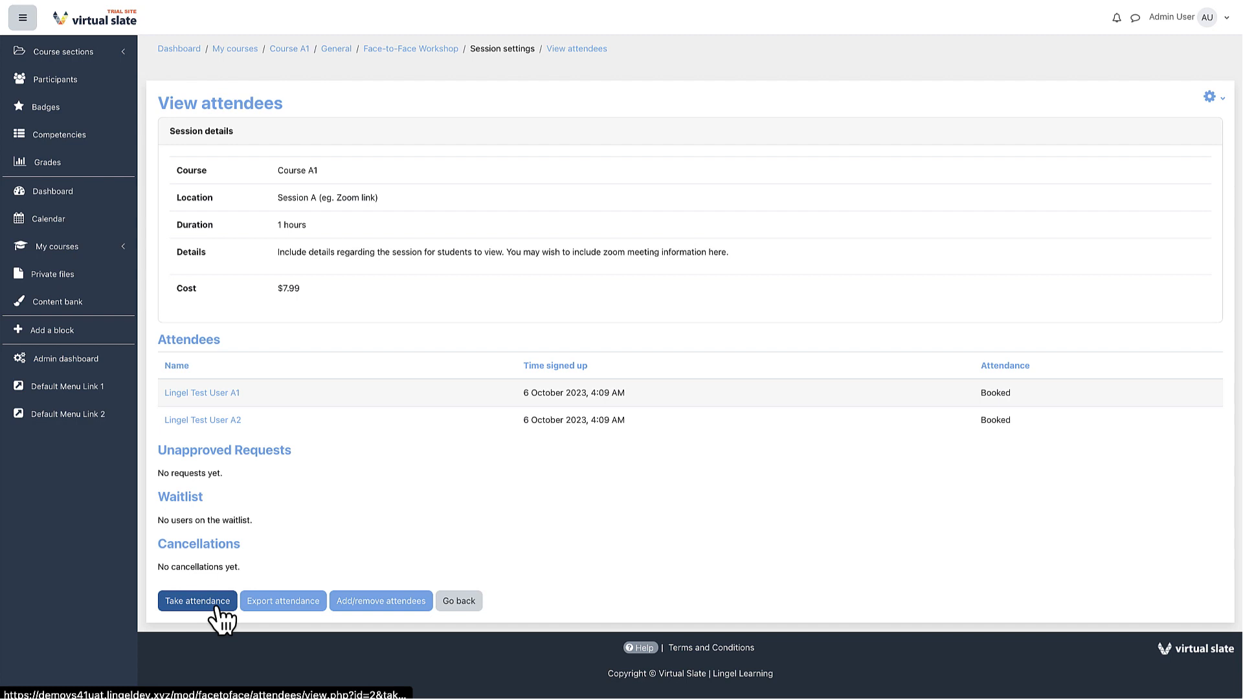
click(215, 607)
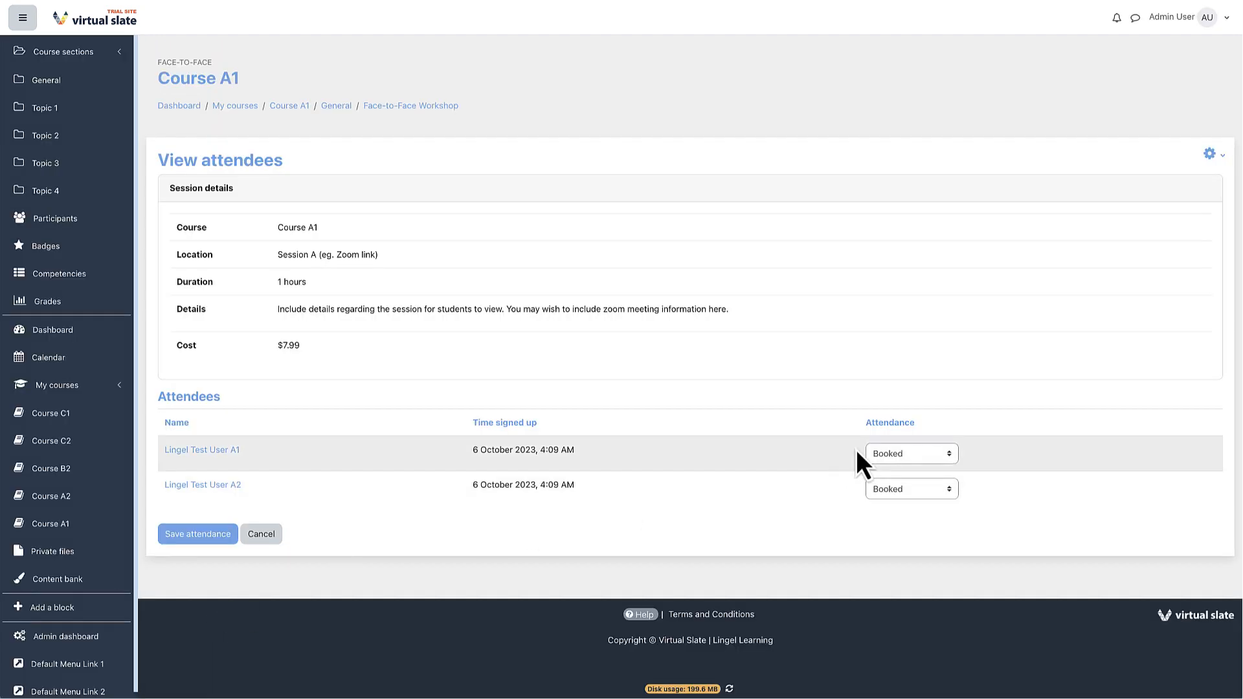
click(878, 456)
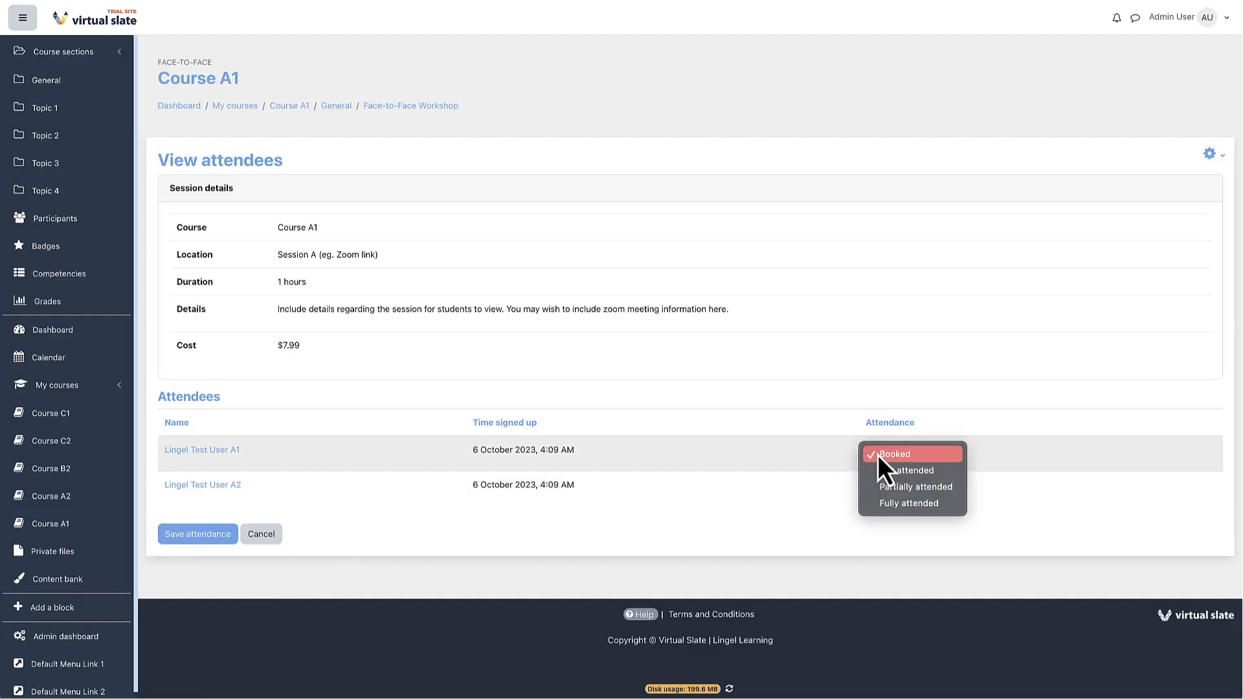
click(949, 503)
click(949, 494)
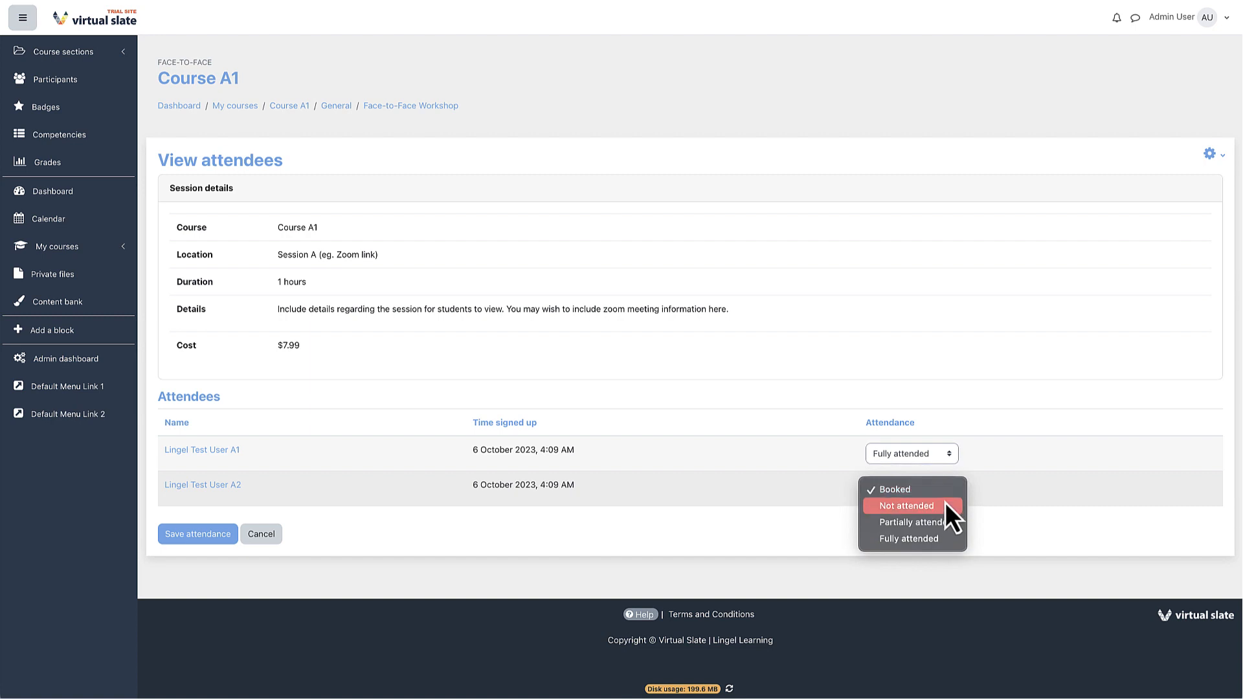
click(943, 507)
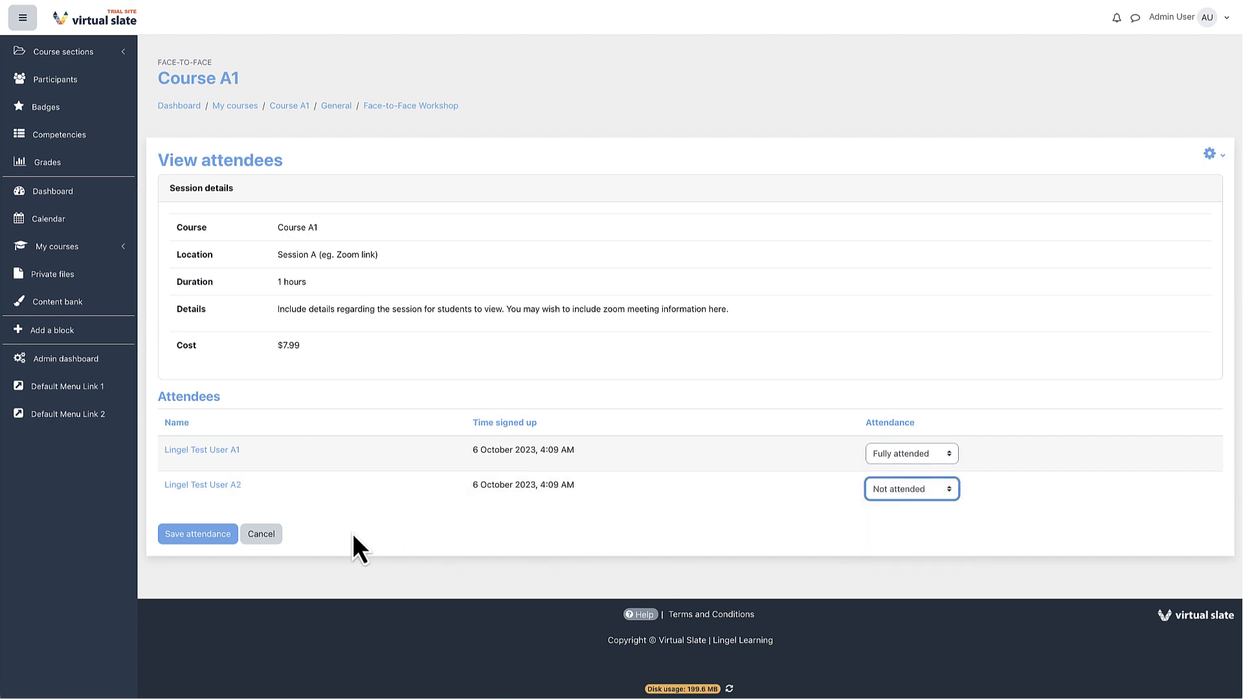
click(228, 535)
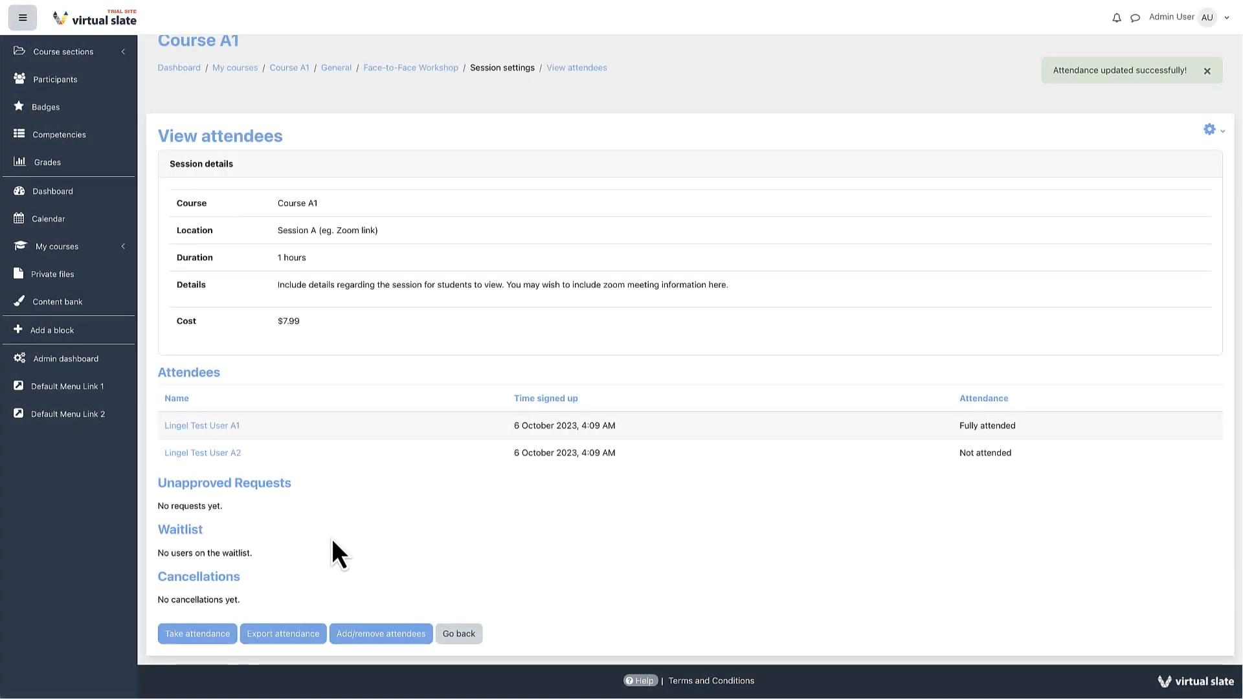
Step: Export the session's attendance as a CSV file
click(286, 639)
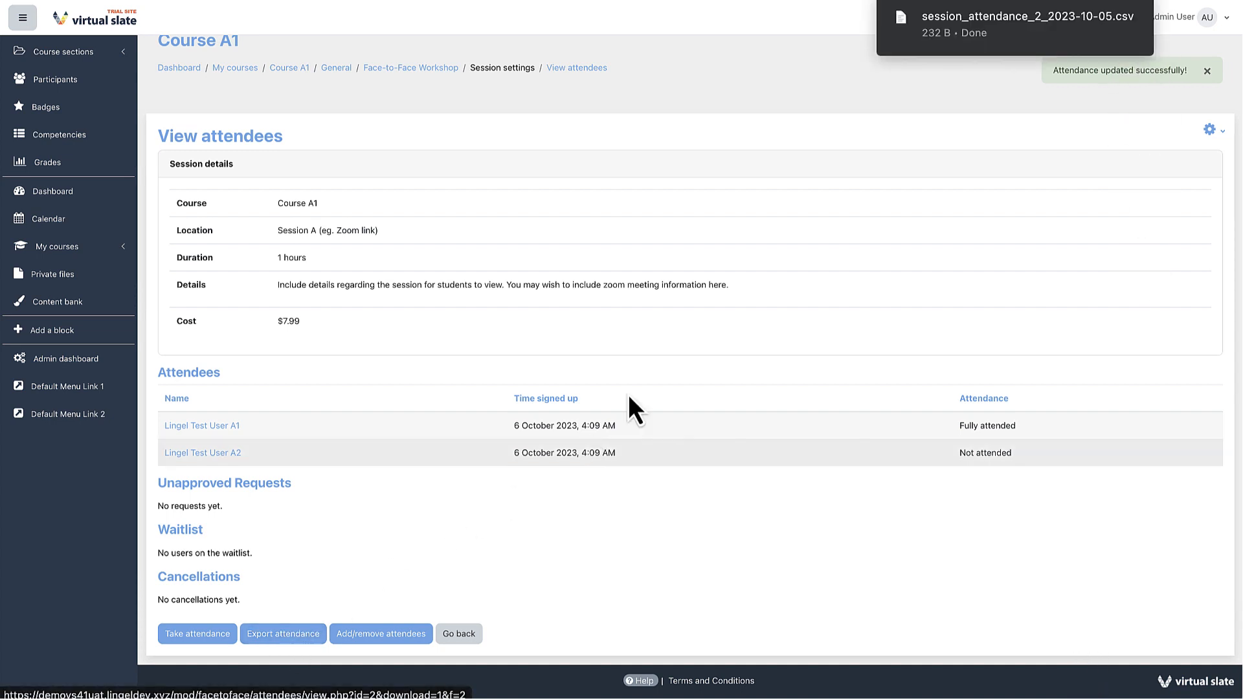
mouse_move(994, 28)
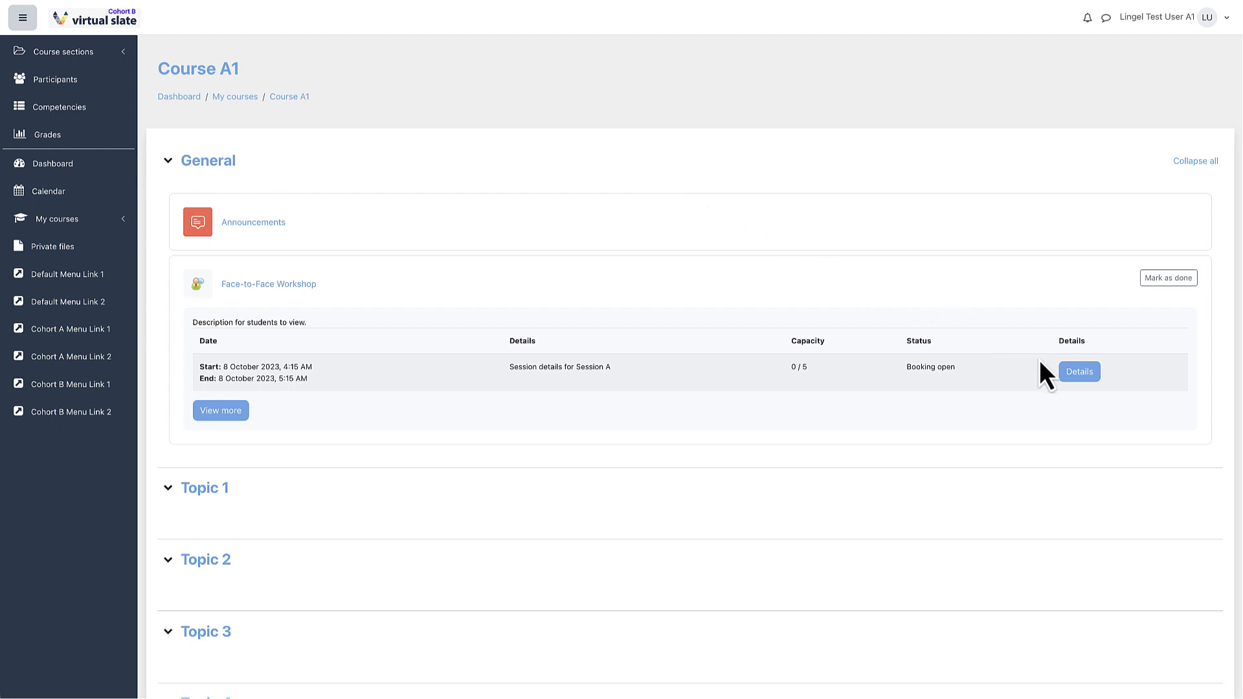
Step: As a student, review the details of the workshop's 8 October session and return to the course page
click(1078, 372)
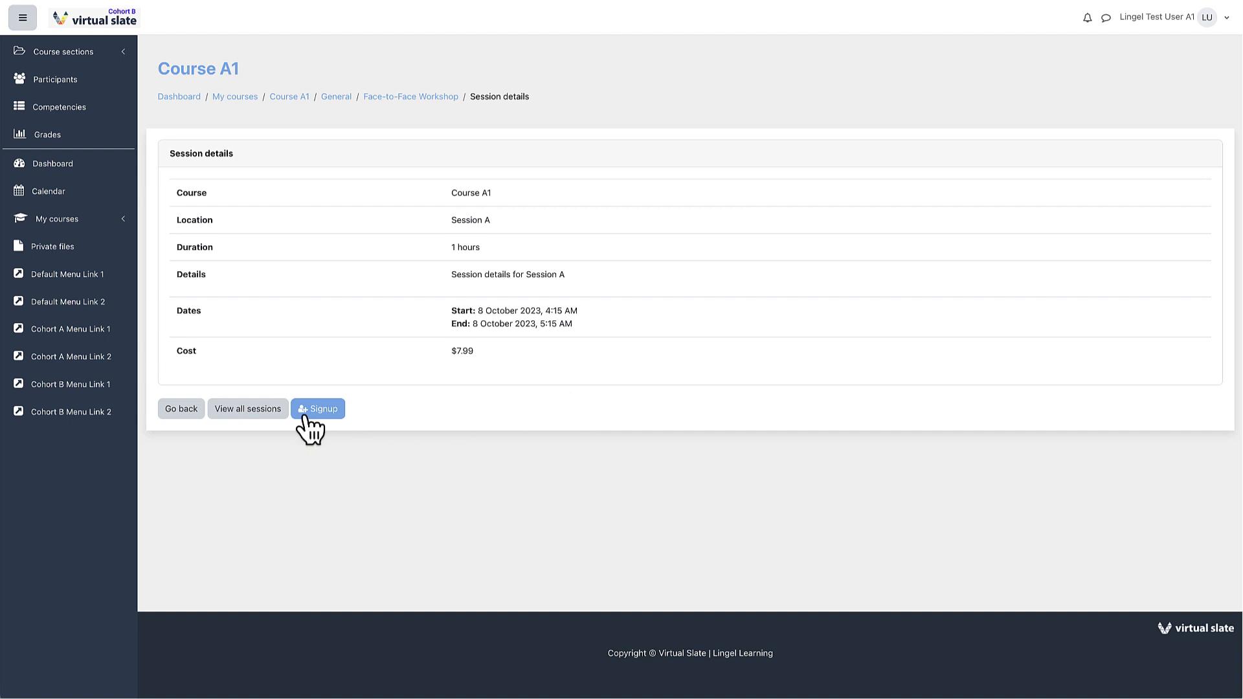
click(182, 408)
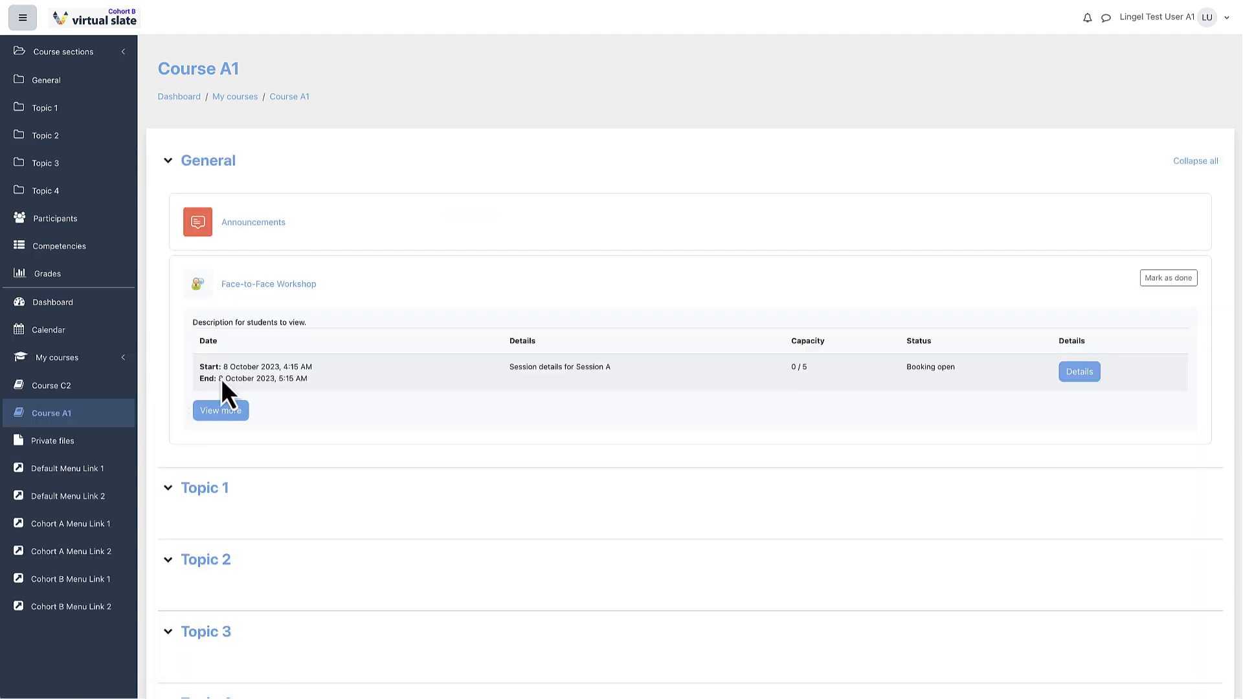
Step: Sign up for the 8 October session in Face-to-Face Workshop and submit payment with the card number, expiry date and security code
click(293, 284)
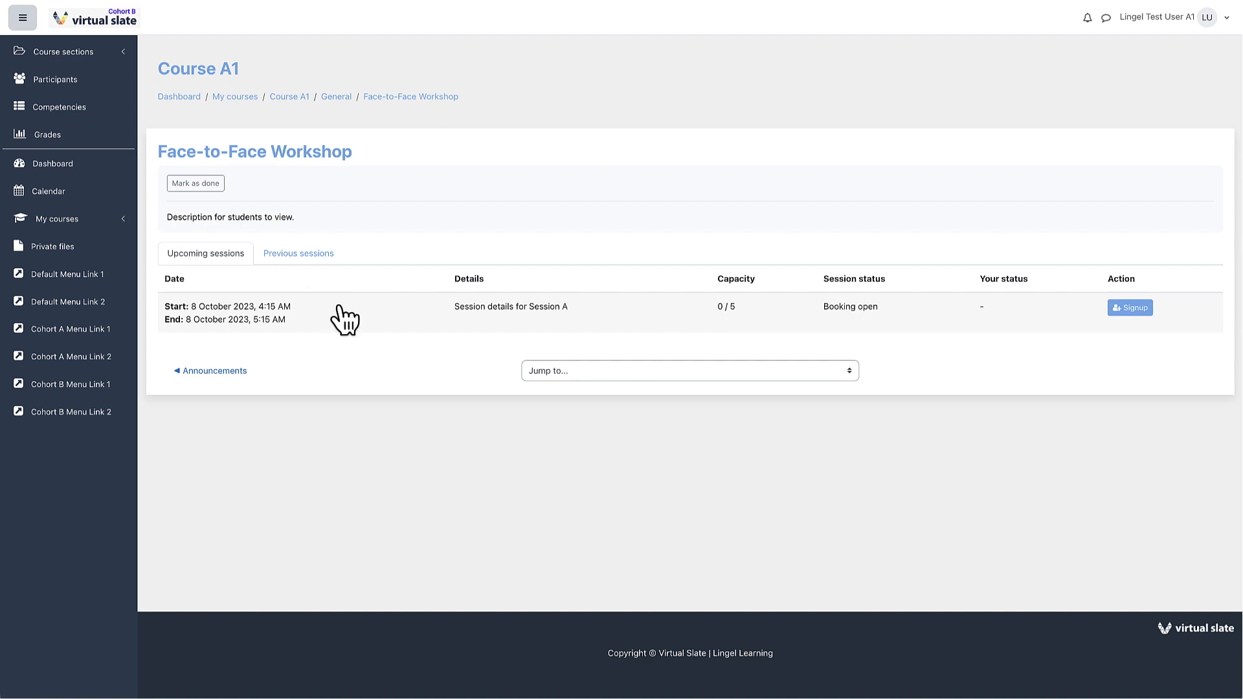
click(1131, 312)
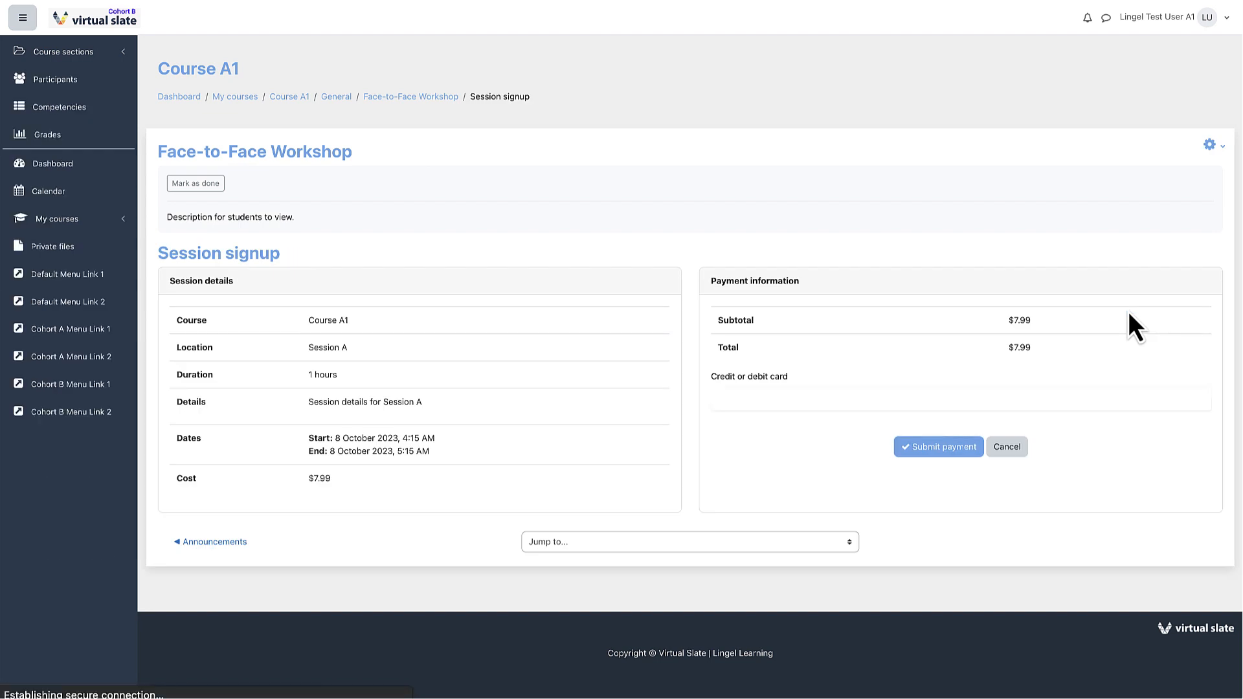
click(768, 399)
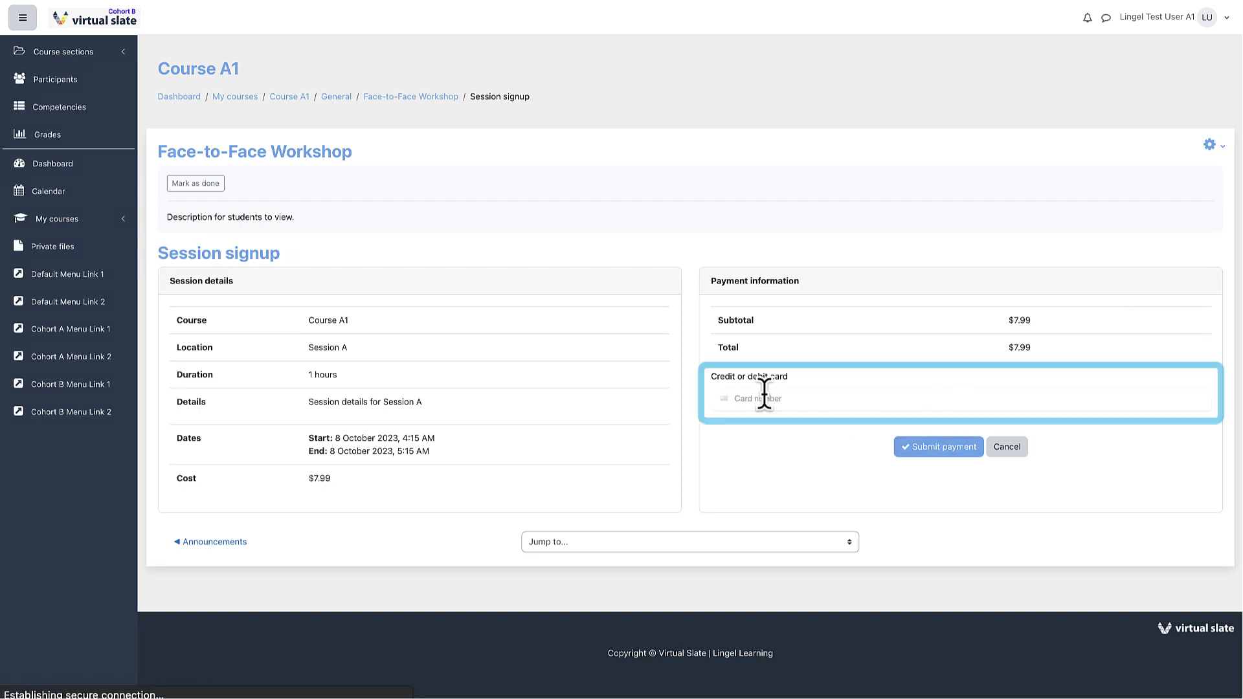
text(42424242424242)
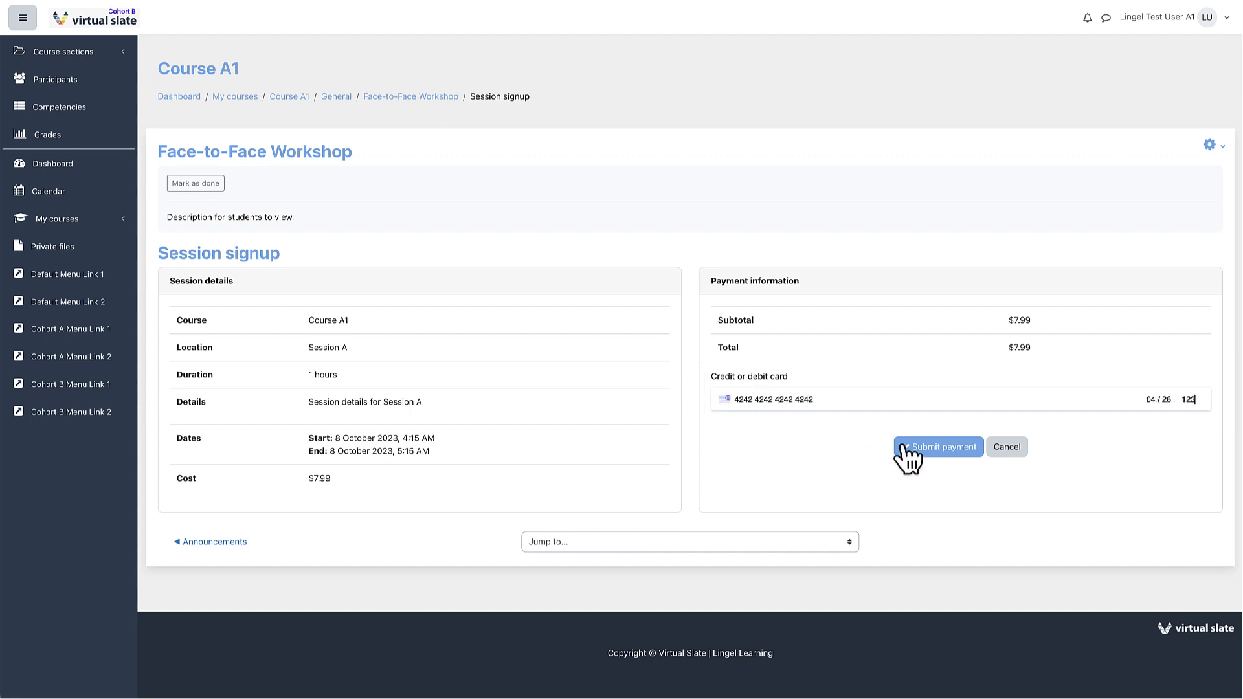
click(917, 449)
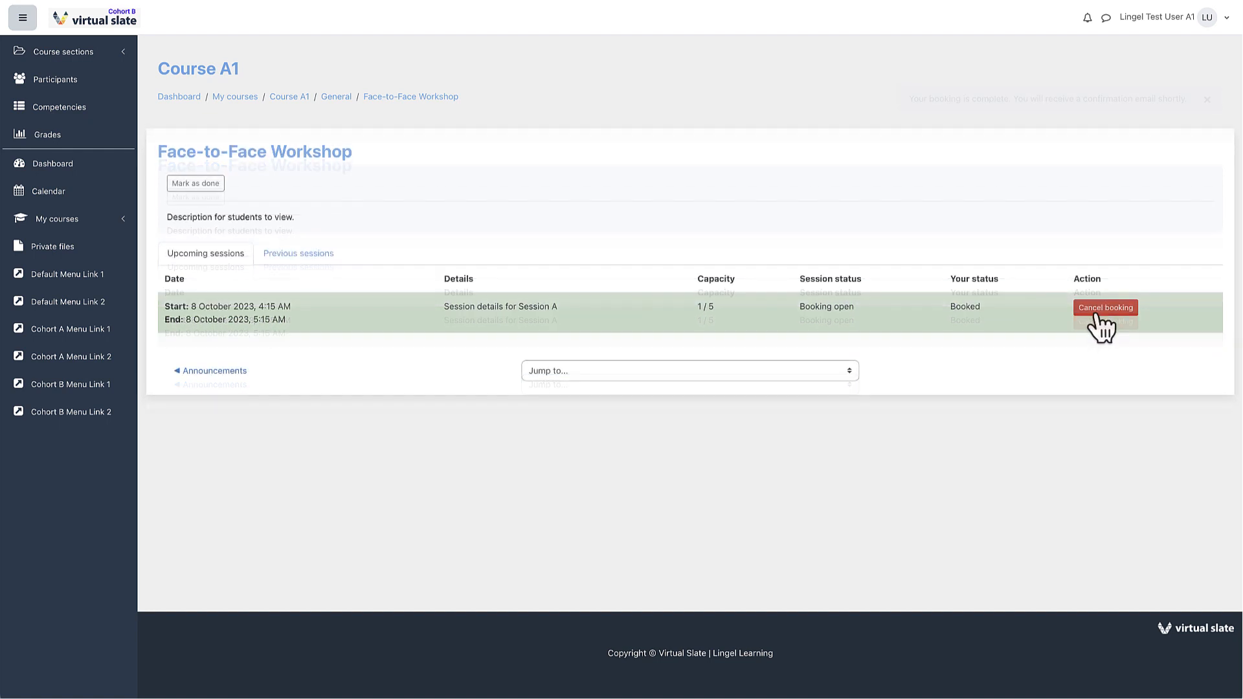
Step: Cancel the session booking with the reason "No longer interested"
click(1105, 312)
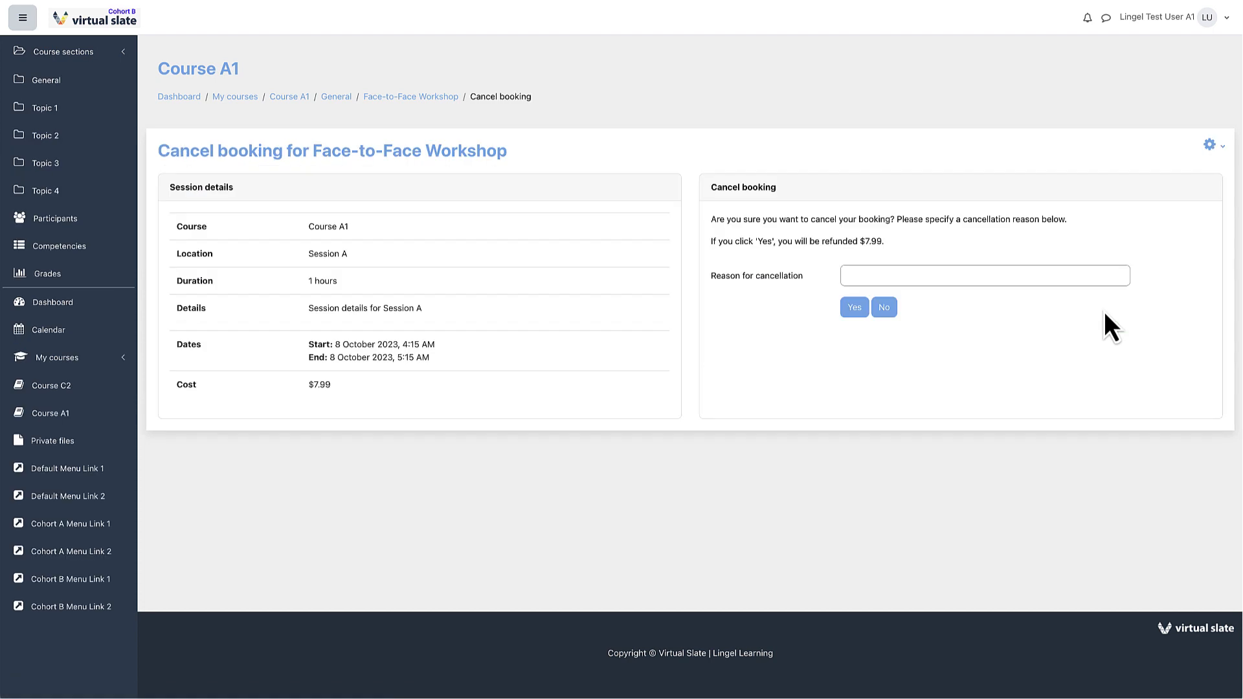
click(1007, 276)
text(NOt)
key(BackSpace)
key(BackSpace)
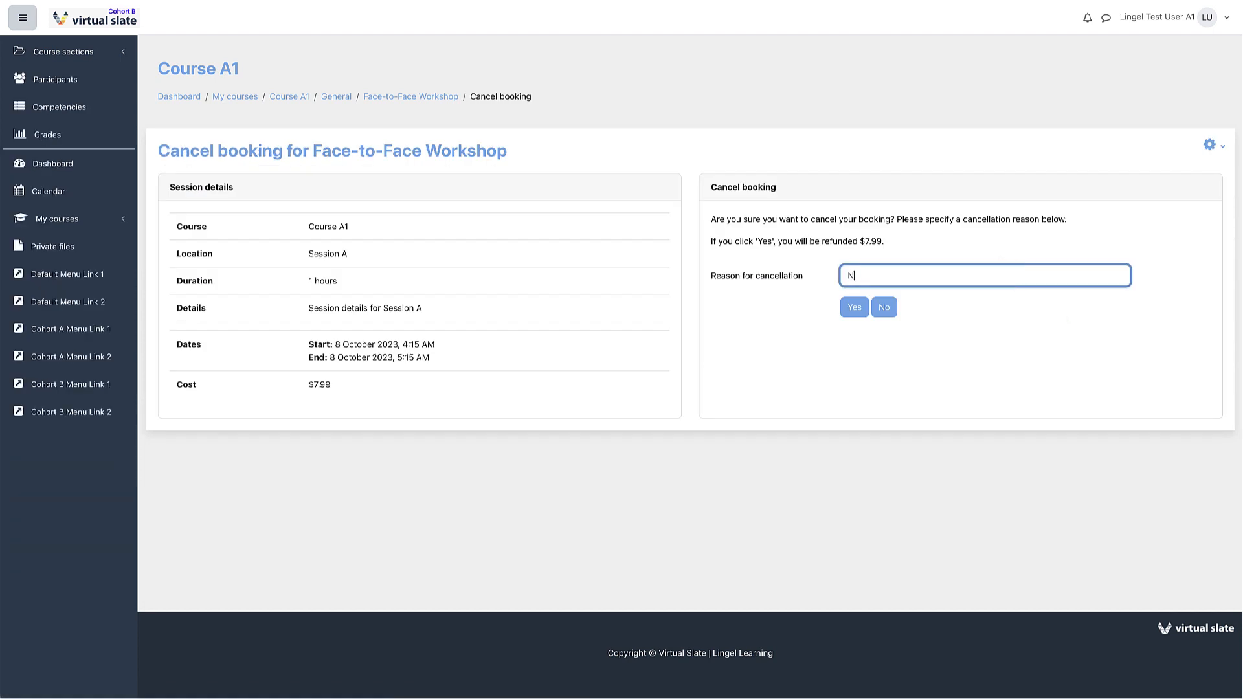
text(o longer interested)
click(854, 307)
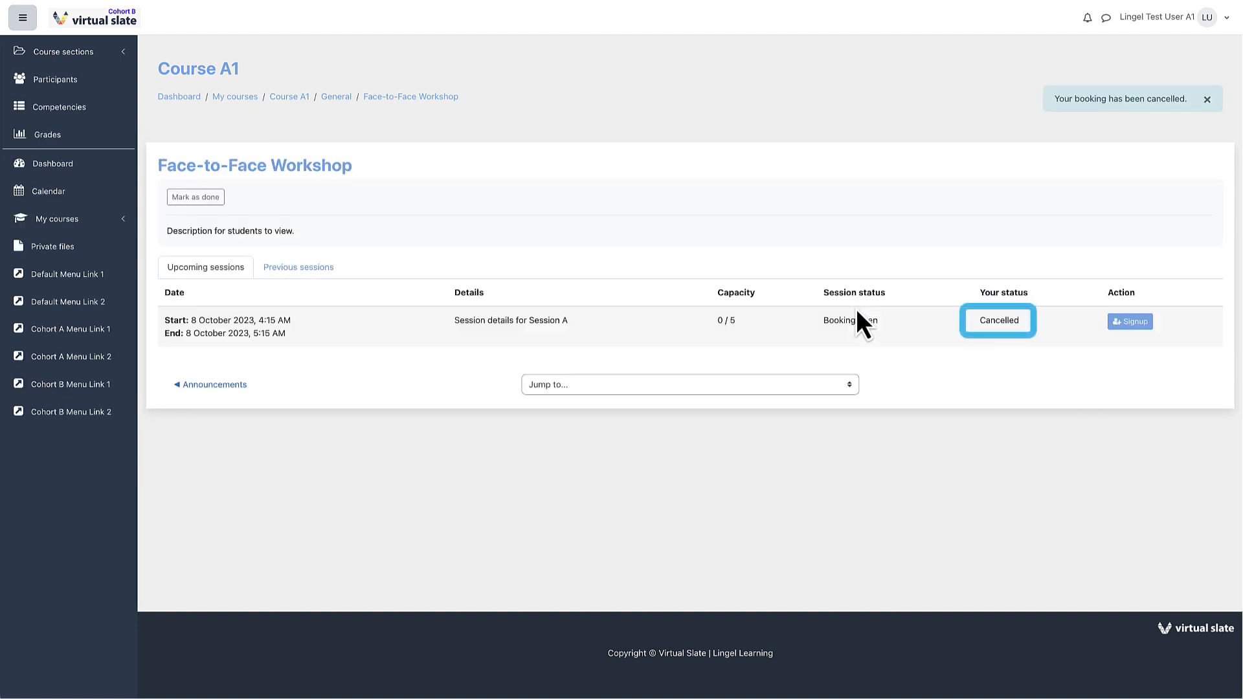
Step: Submit payment for another booking of the 8 October session, and approve the student's request as administrator
click(918, 449)
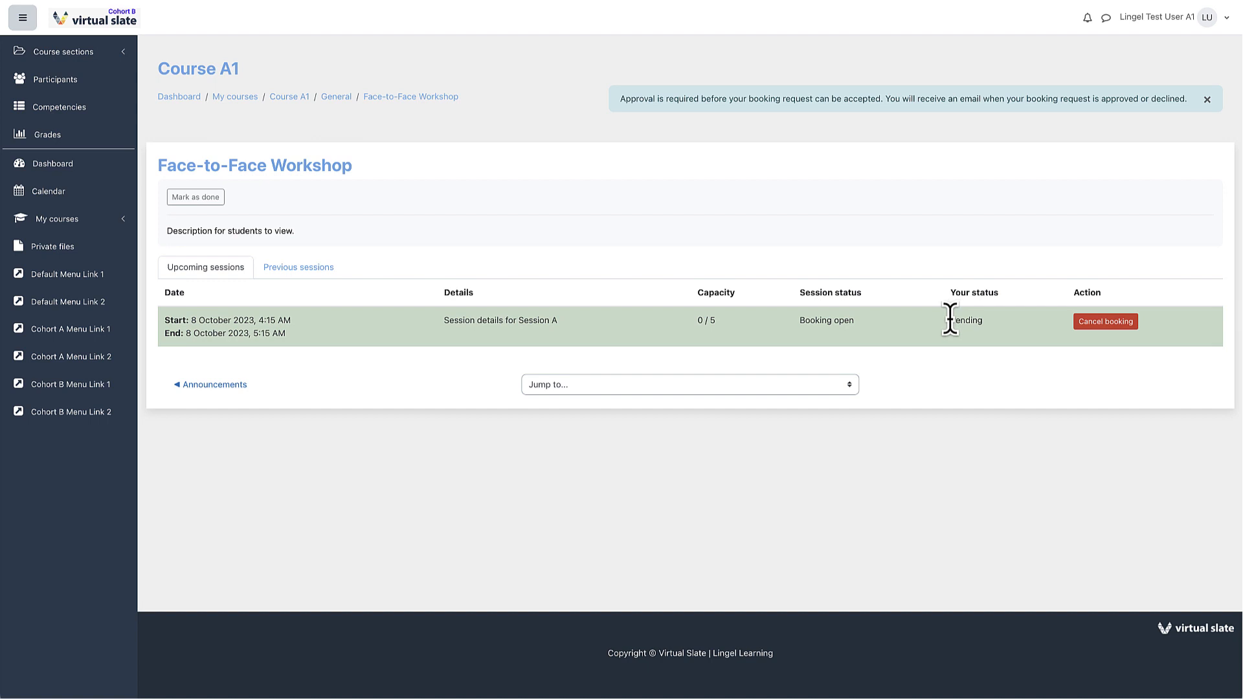
drag(950, 319, 985, 323)
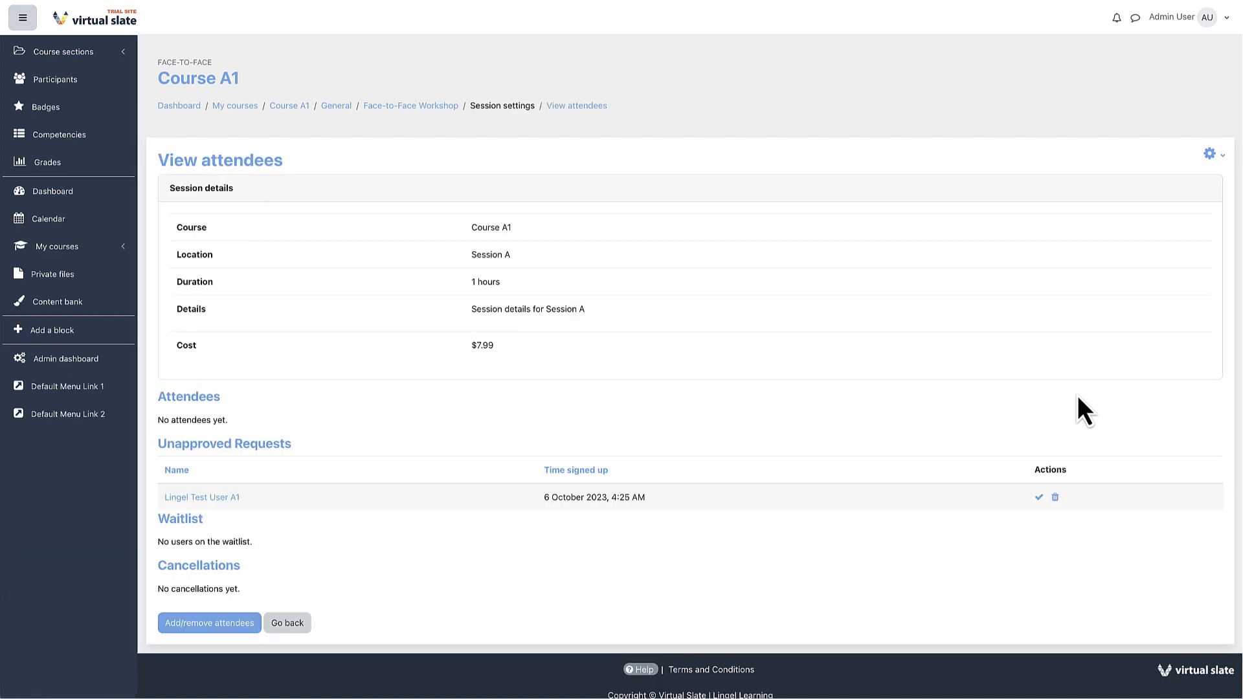
click(1040, 498)
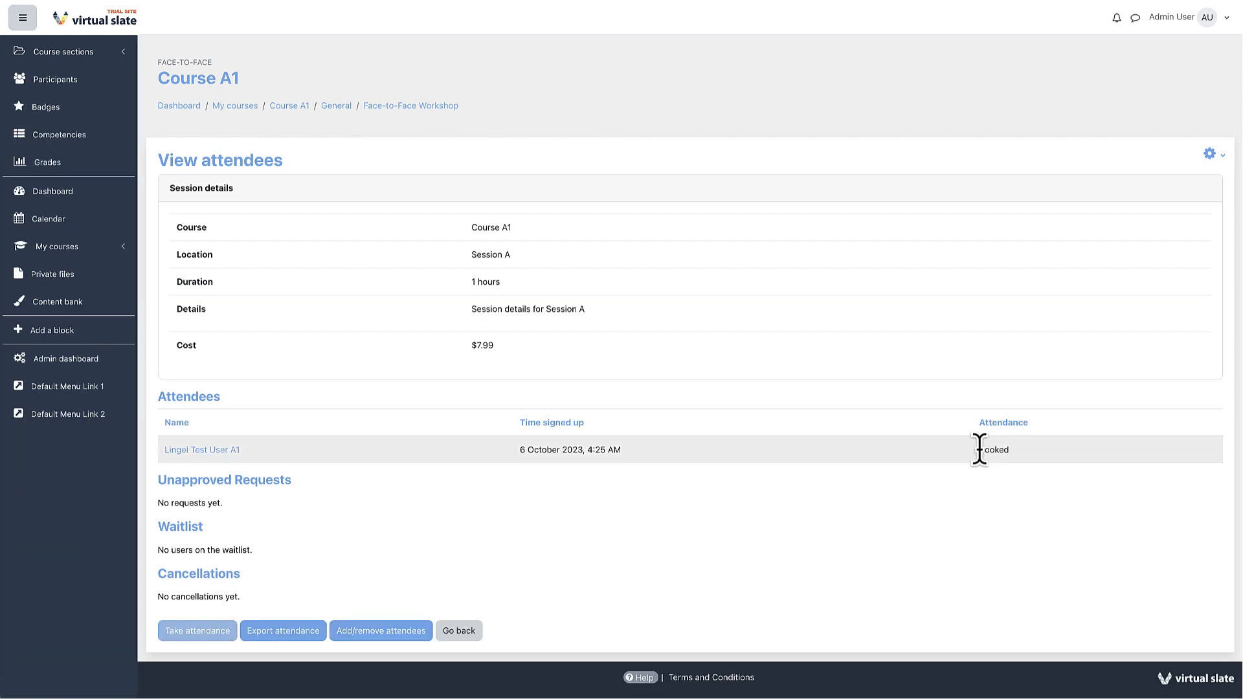
drag(977, 449, 1012, 452)
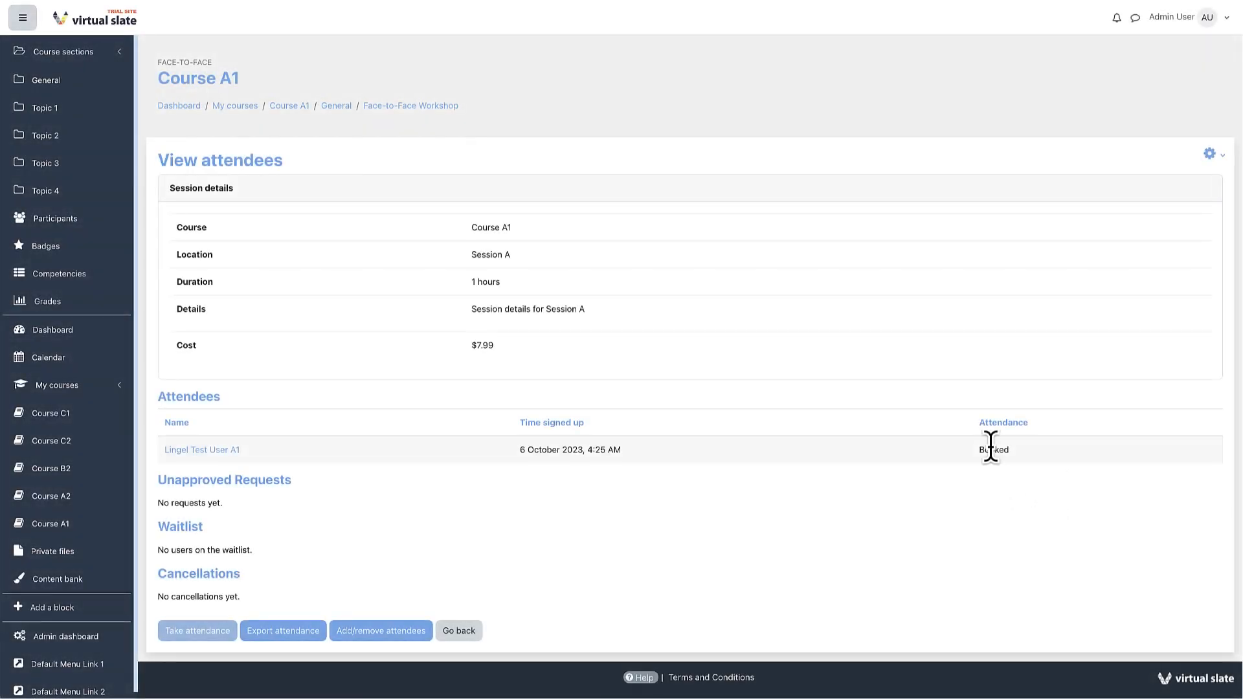
drag(982, 451, 1002, 449)
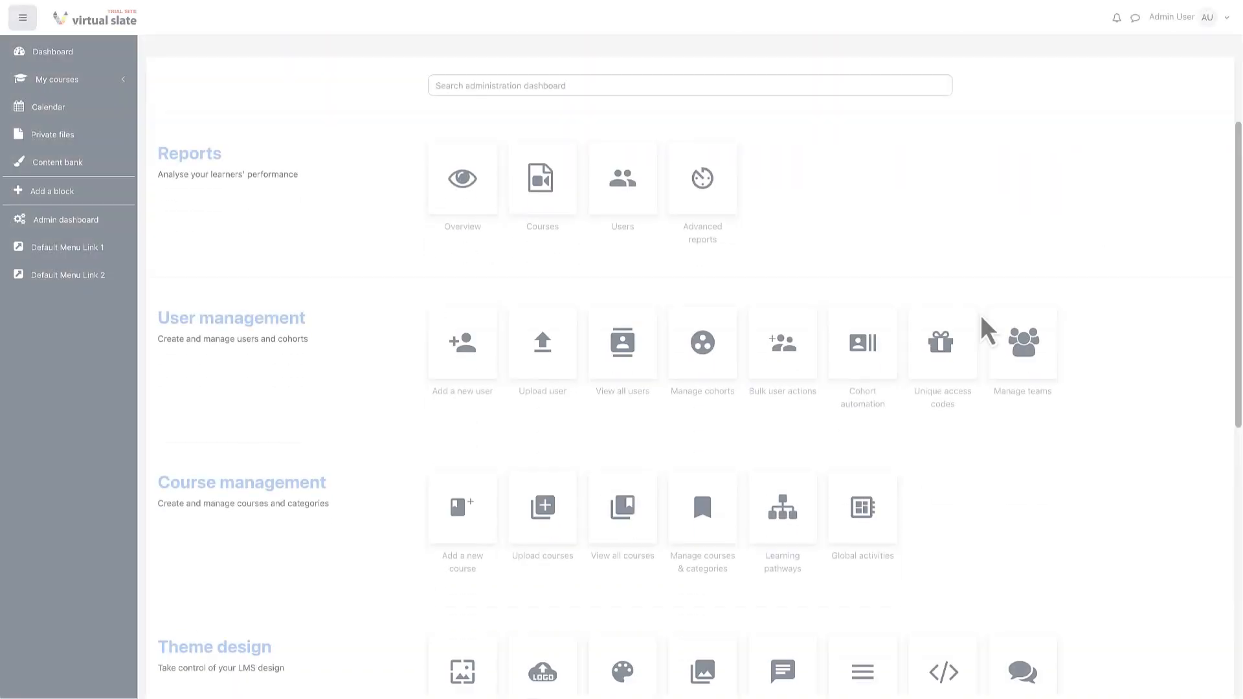
Step: Open the plugin settings of the Face-to-face activity module through the site administration
scroll(980, 314, down, 7)
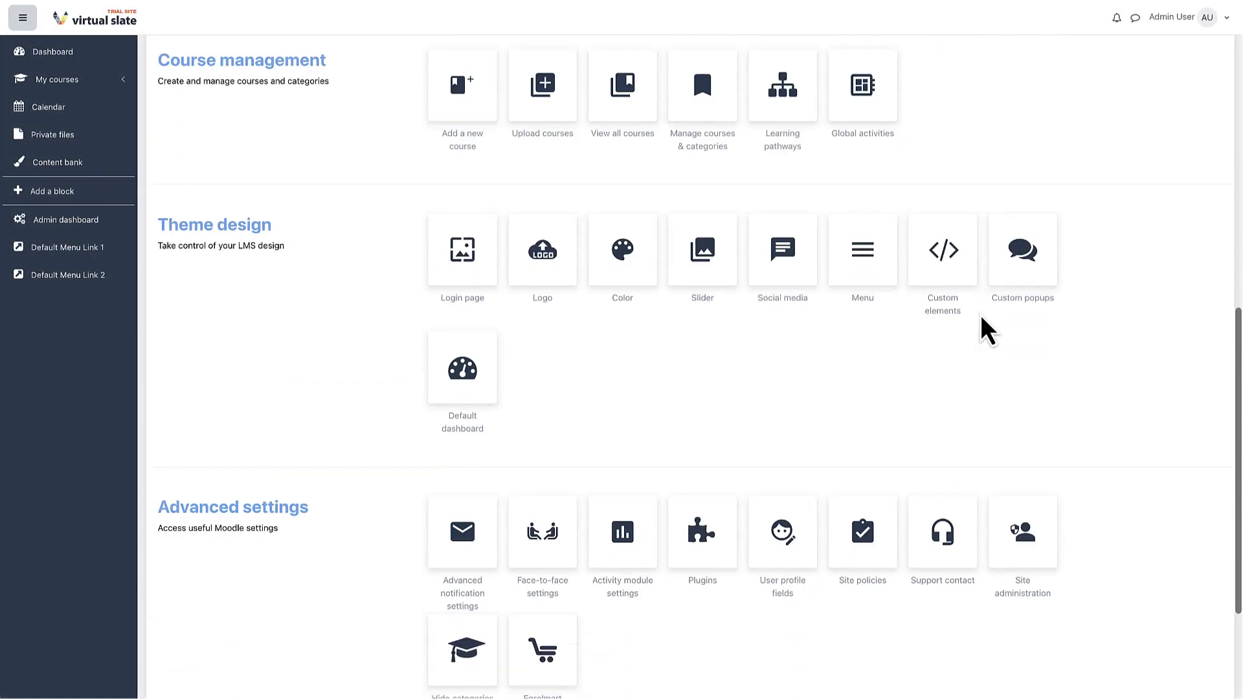
scroll(980, 315, down, 1)
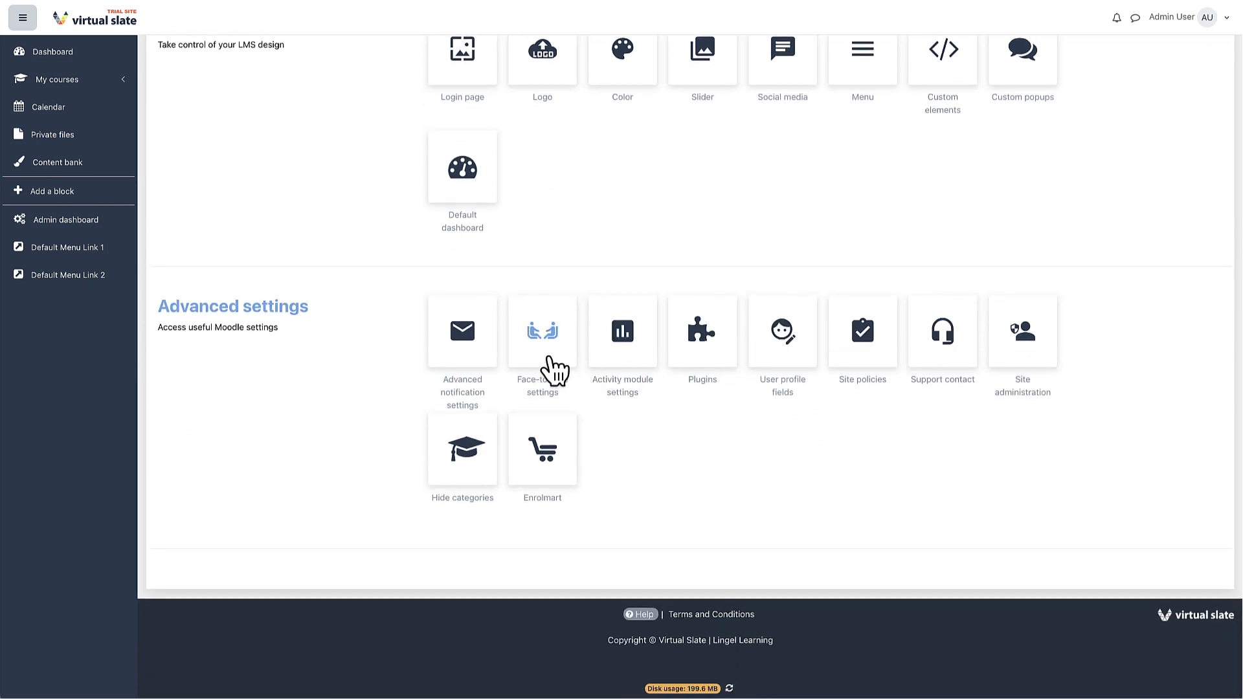
click(549, 360)
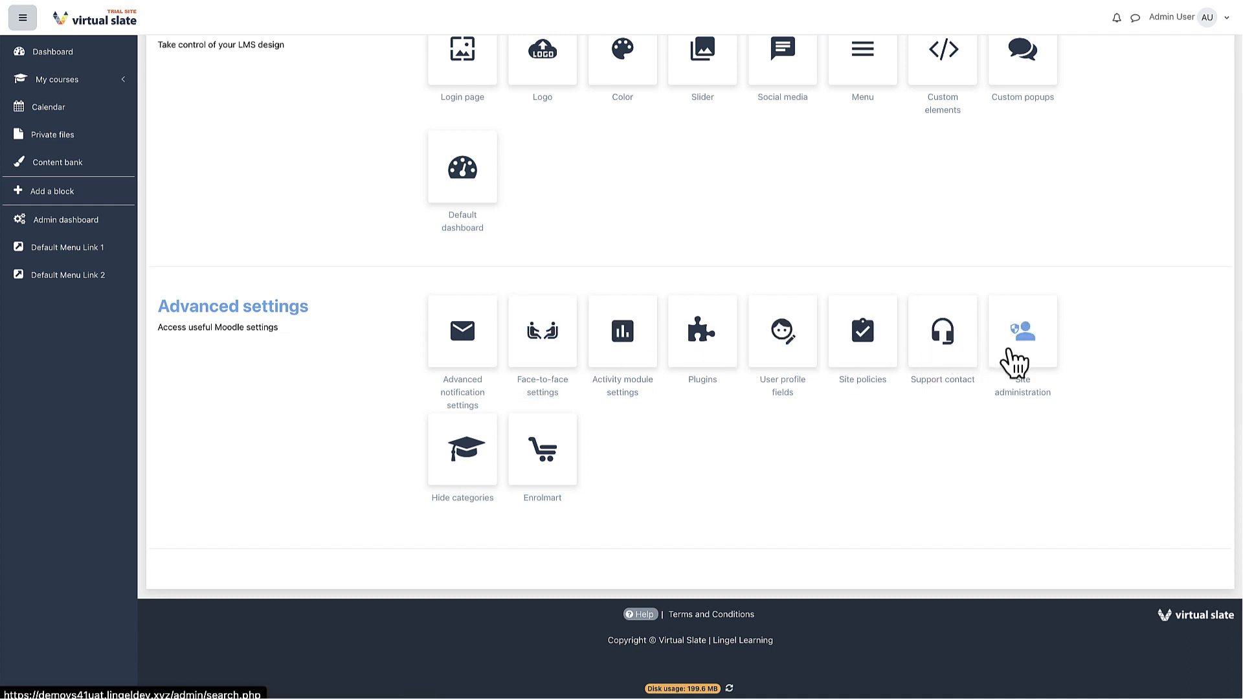
click(1014, 359)
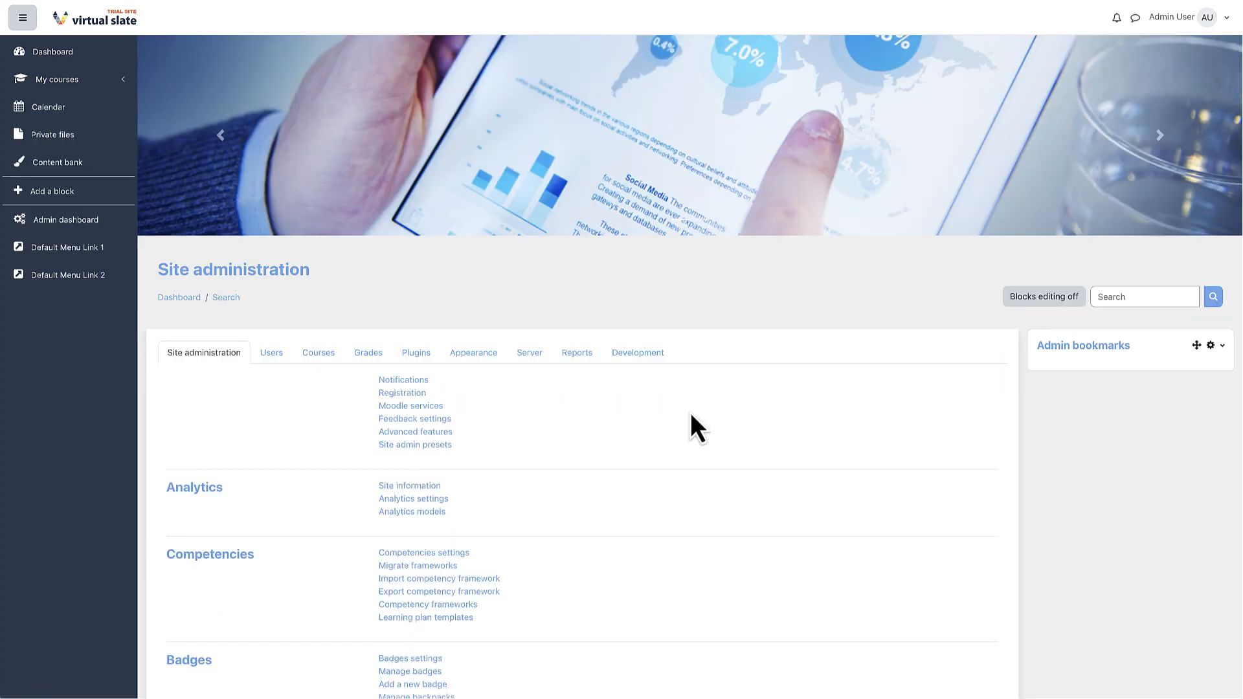
click(416, 353)
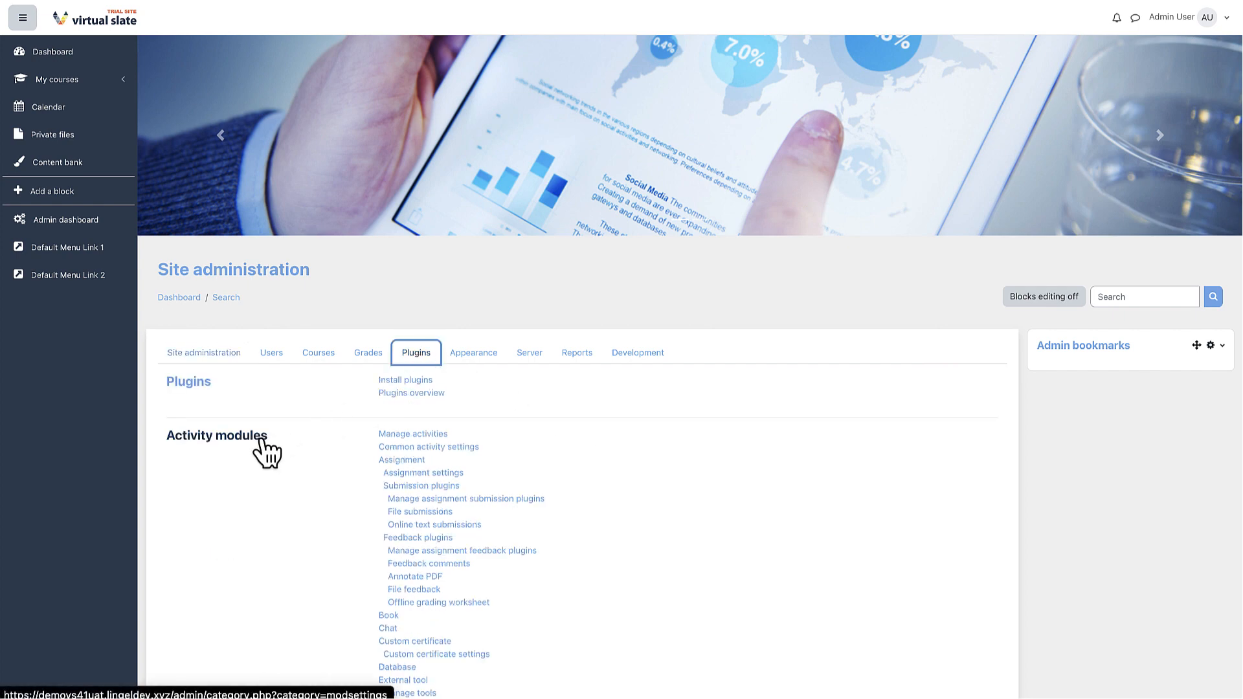
scroll(260, 438, down, 3)
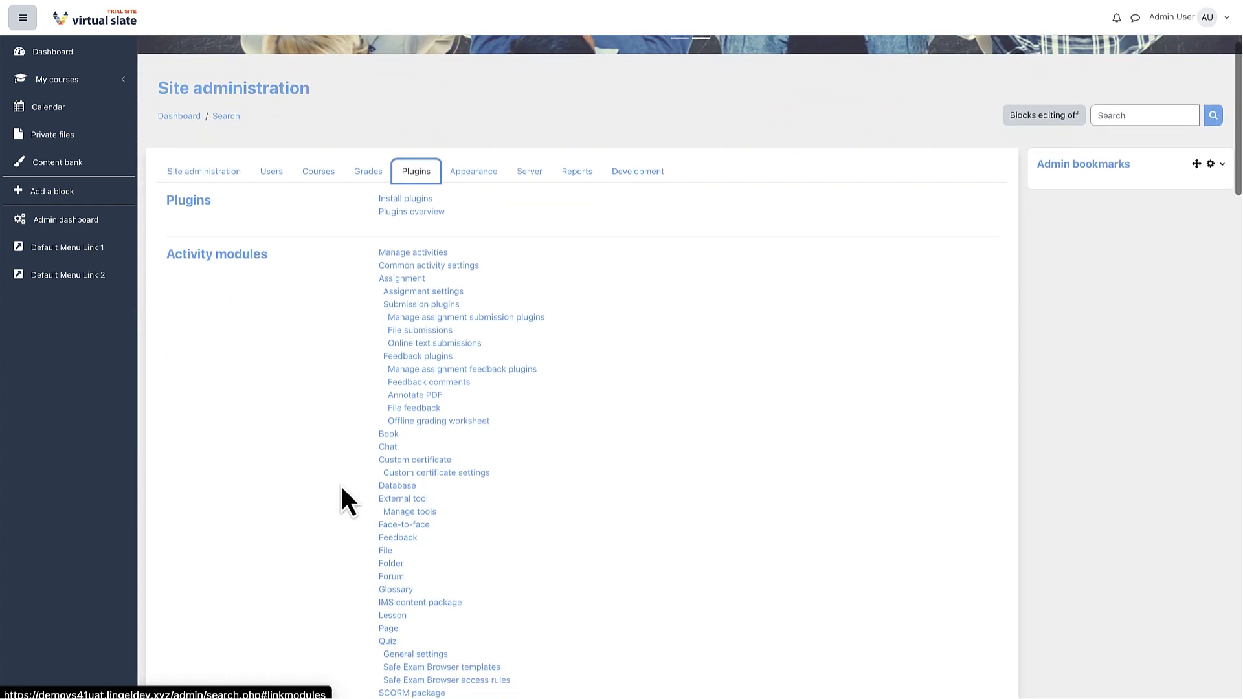
click(389, 526)
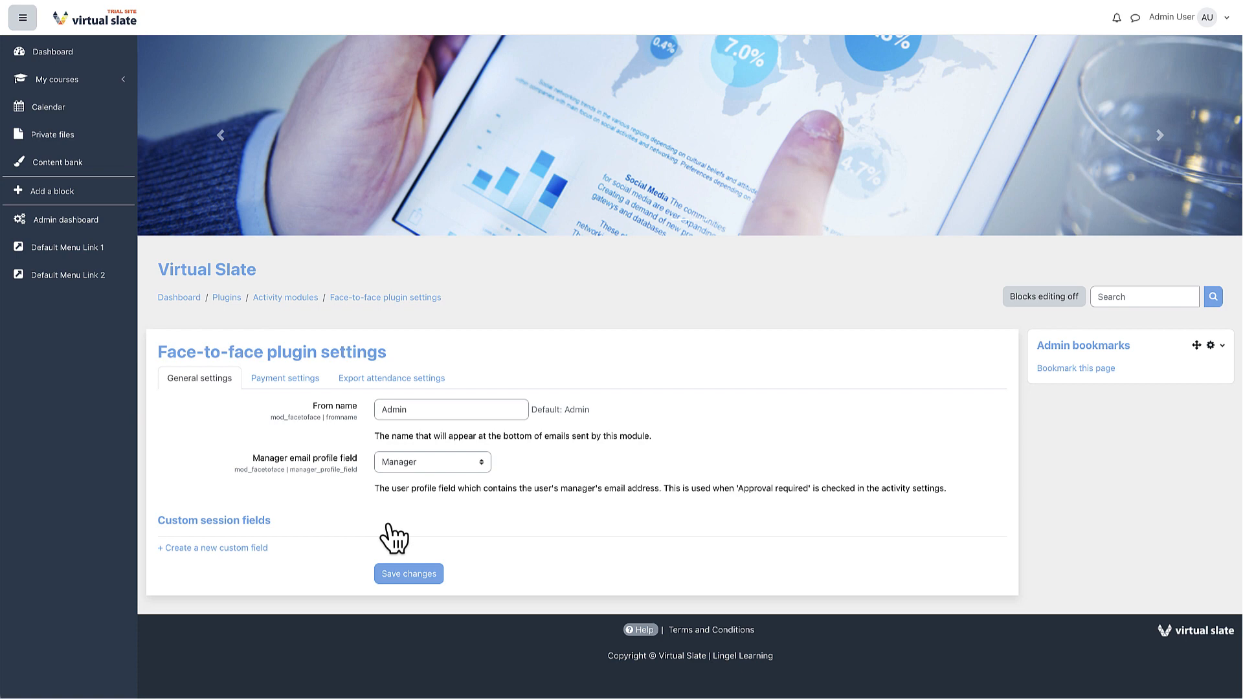
Step: Enter "Lingel Learning Administrator" as the From name for module emails and check the choices for the manager email profile field
click(424, 409)
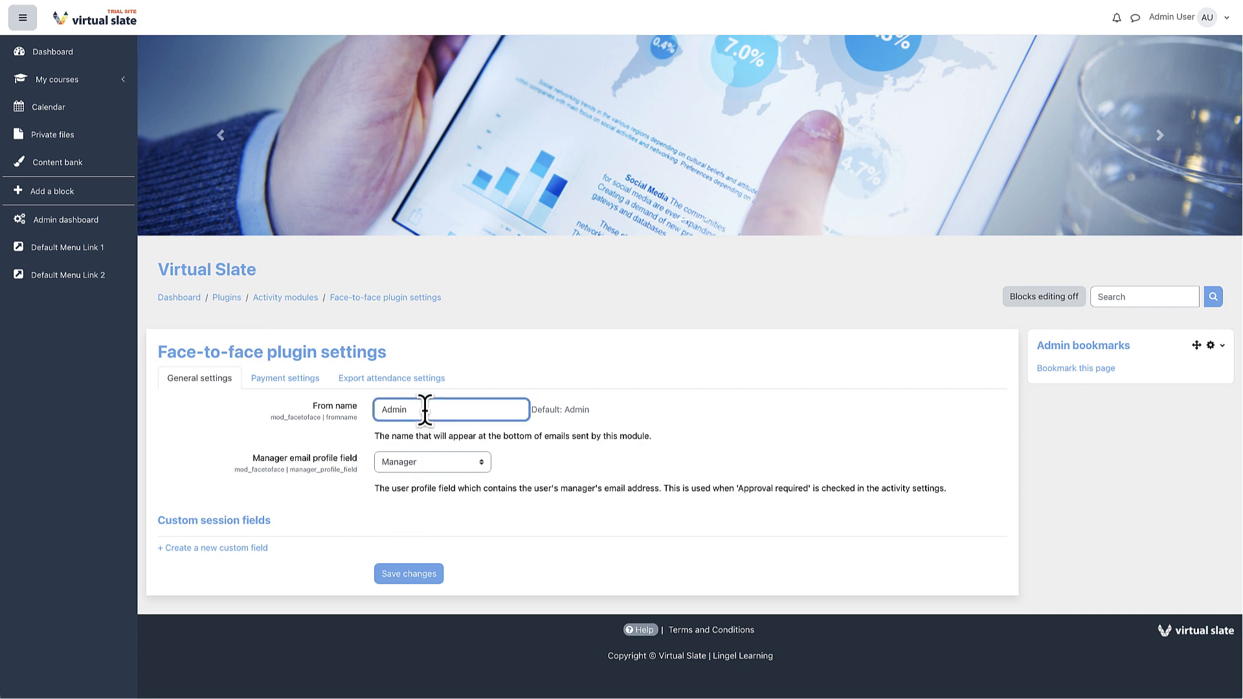
drag(424, 409, 359, 411)
text(Lin)
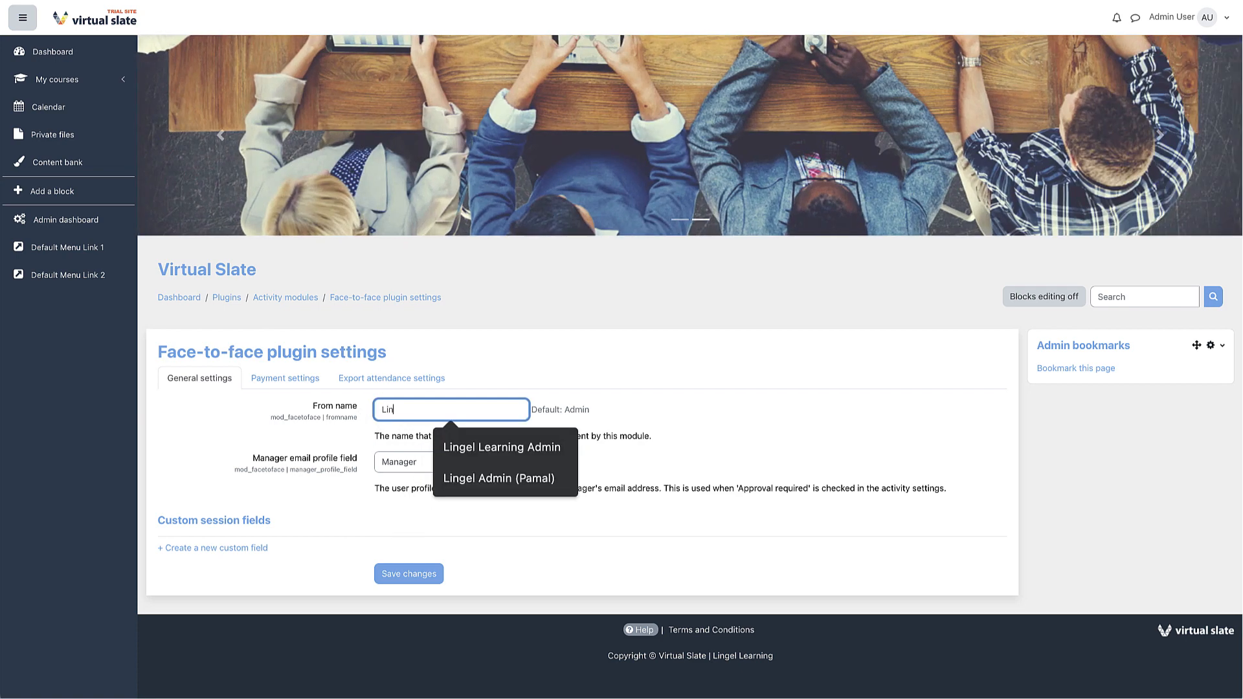
text(gel leari)
key(BackSpace)
key(BackSpace)
key(BackSpace)
key(BackSpace)
key(BackSpace)
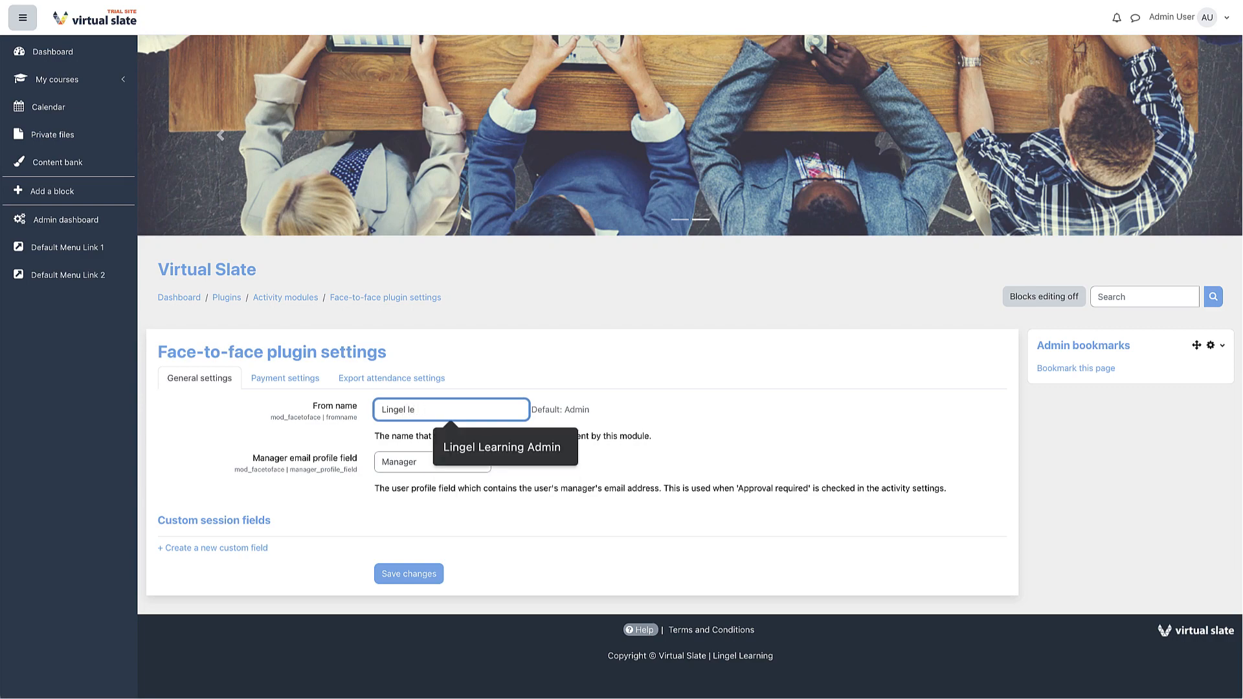
text(Learning Admin)
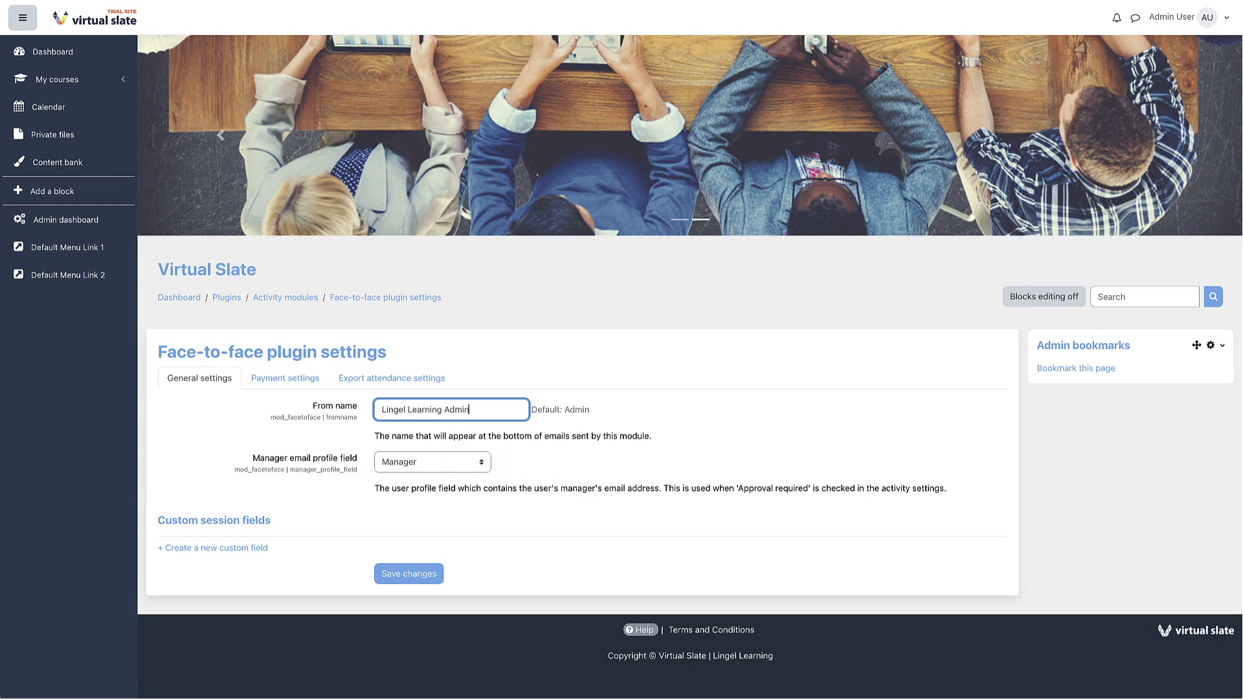
text(istrator)
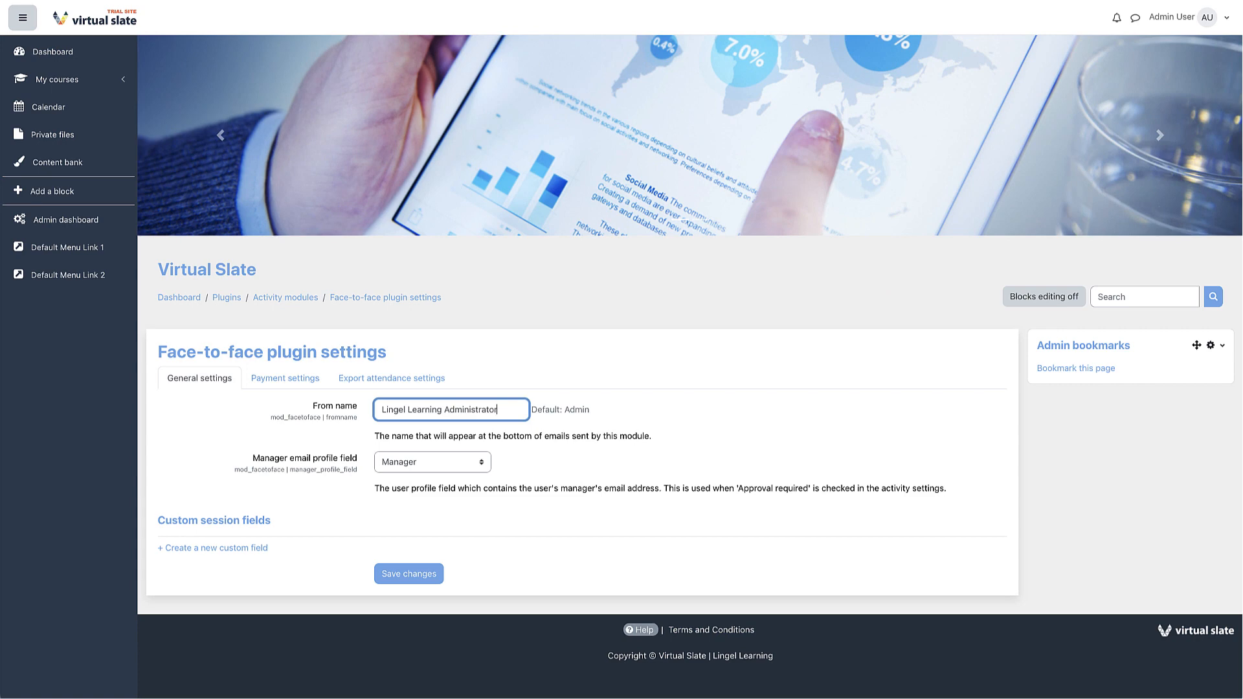
click(392, 465)
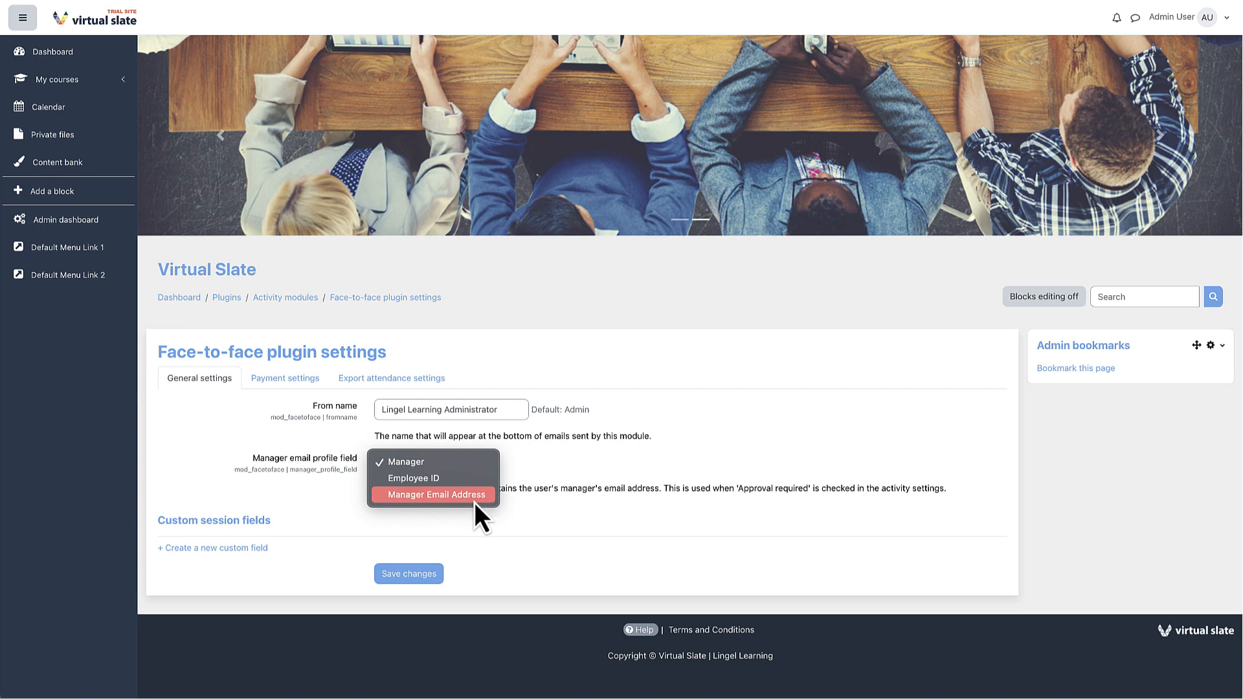
click(300, 494)
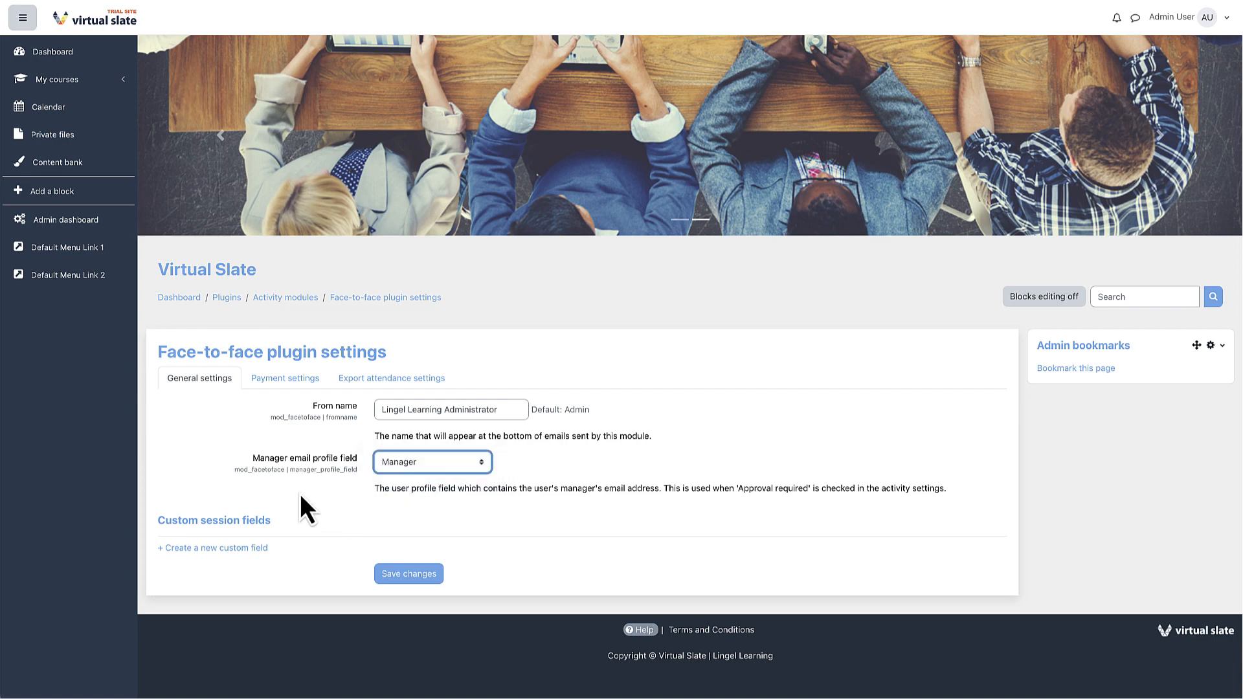
Step: Create a custom session field named "Session ID" with short name "sessionid", field type Text and a default value
click(254, 548)
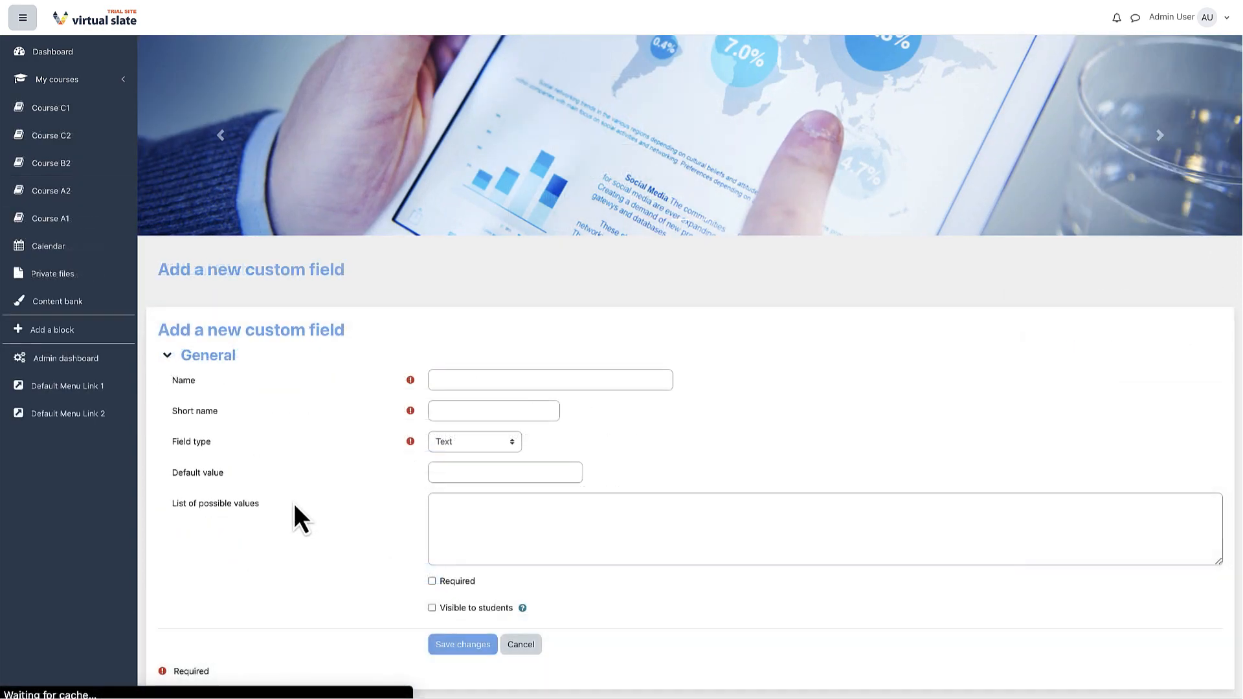
click(475, 379)
text(Se)
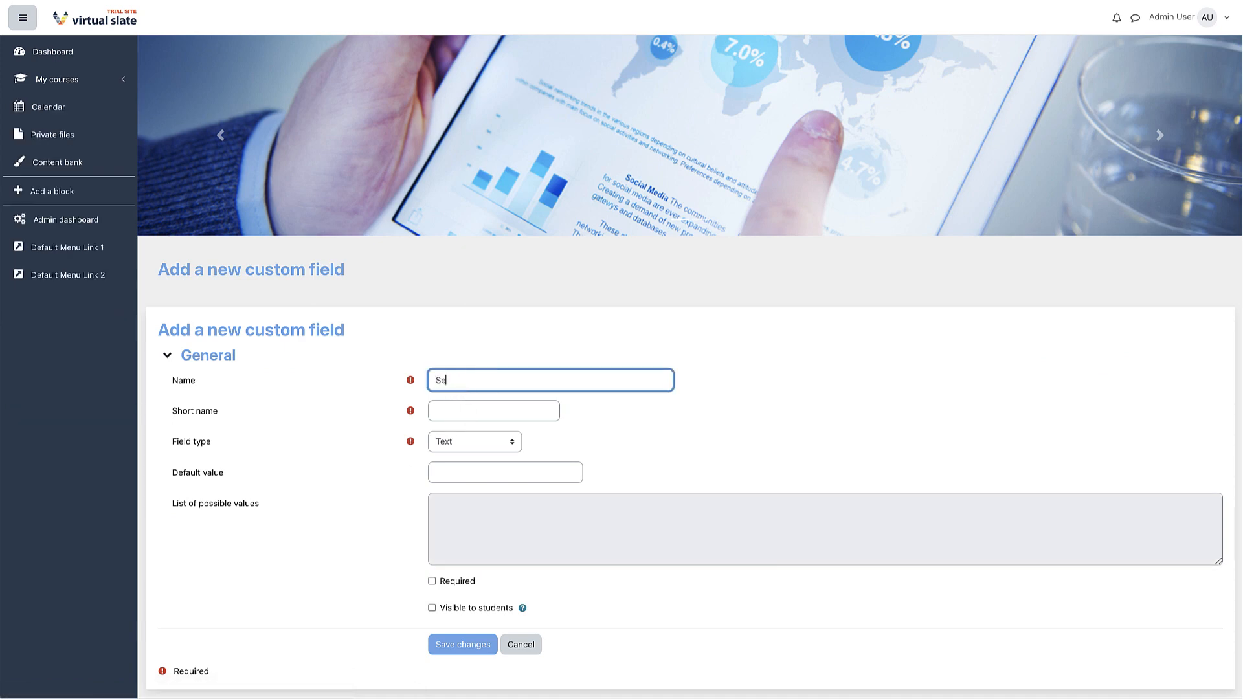
text(ssion)
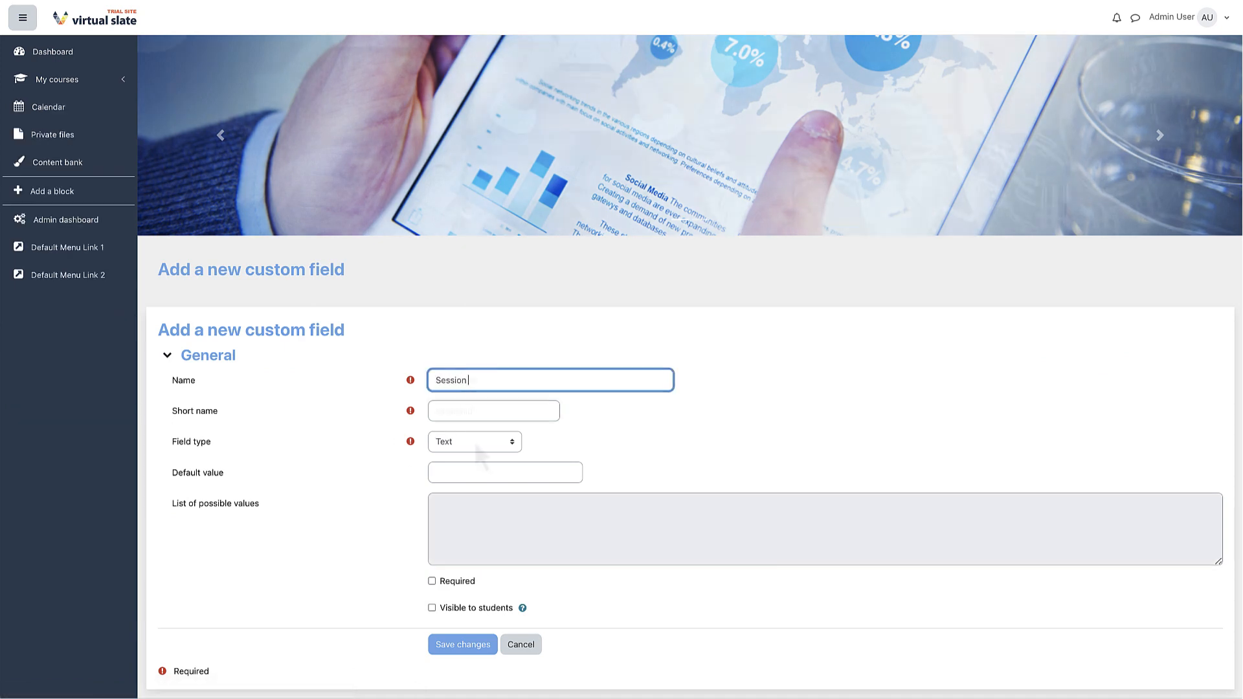
click(475, 441)
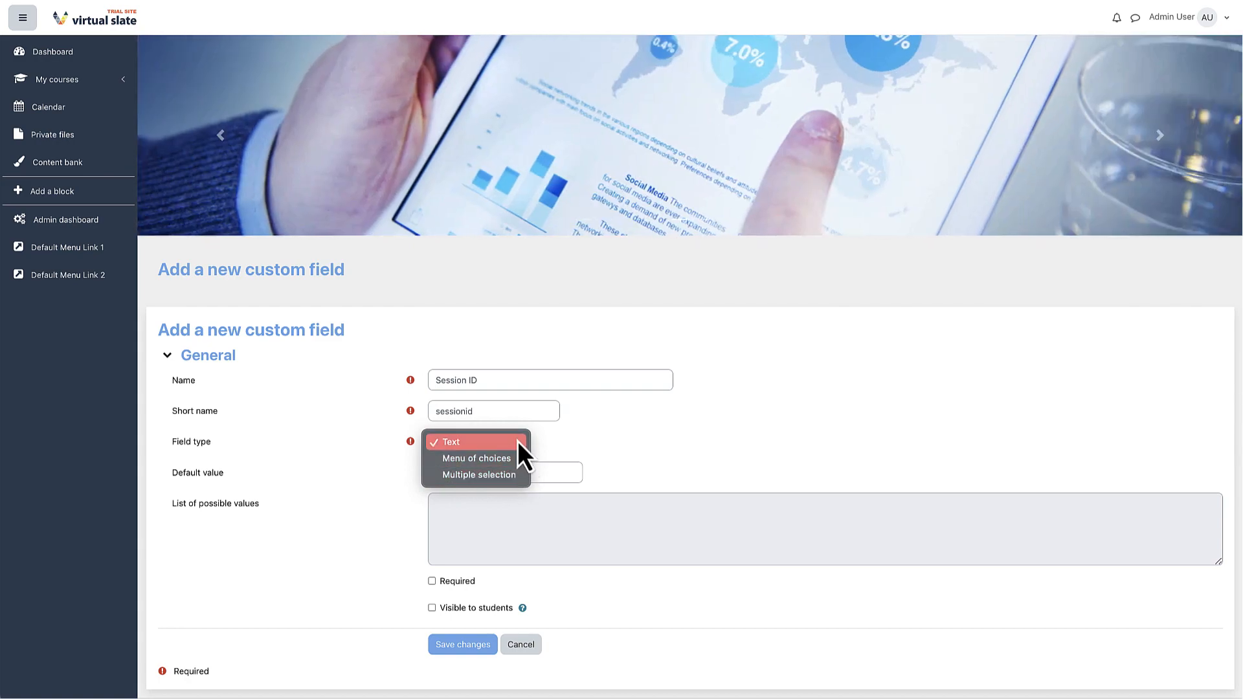
click(515, 443)
click(511, 472)
text(A)
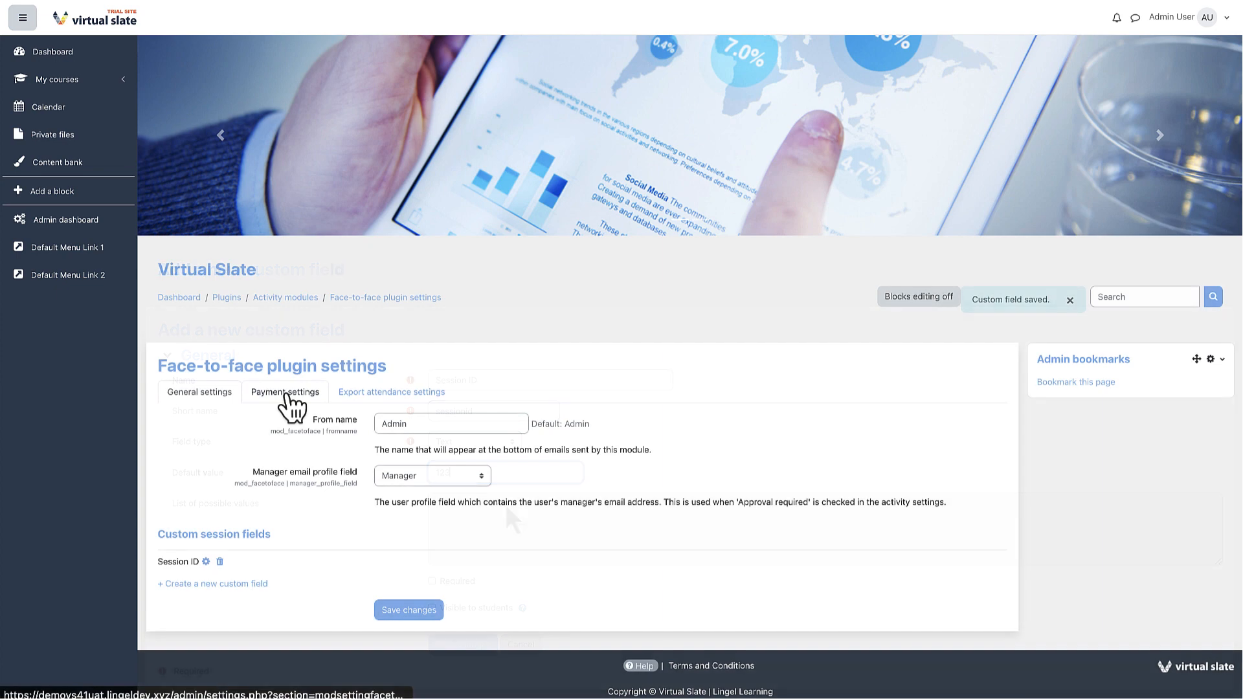
Step: Add a tax named "PST" at 5 percent to the session cost in the payment settings
click(285, 393)
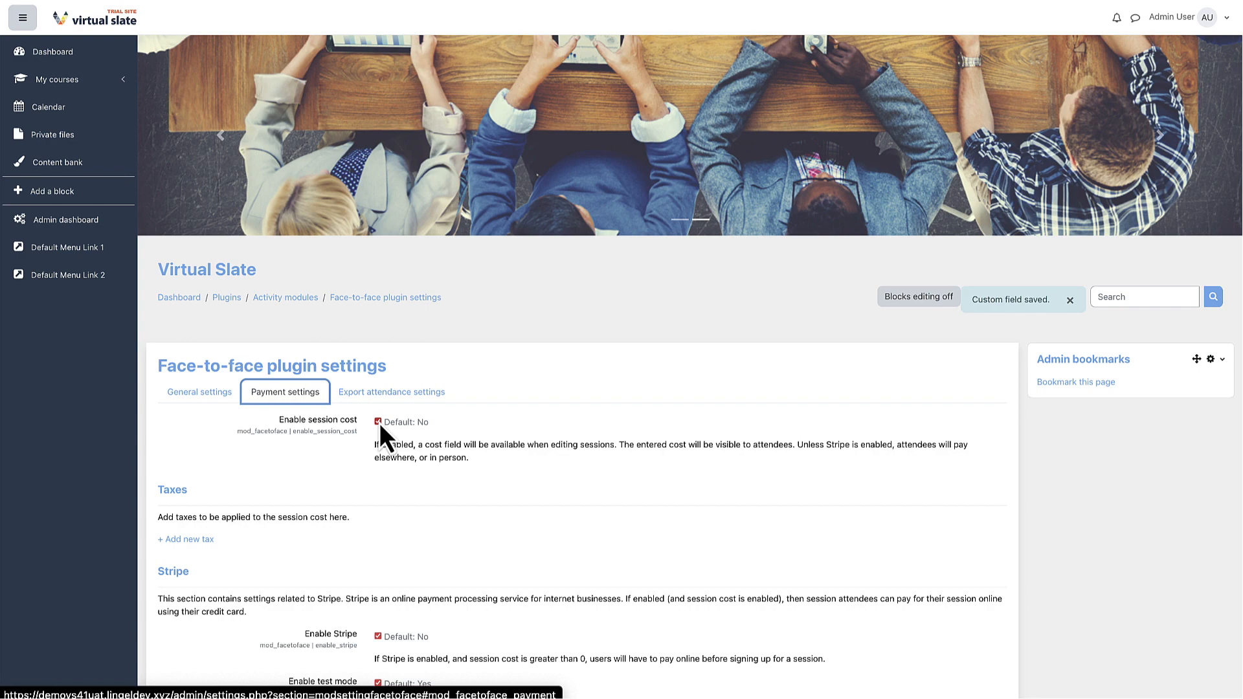
scroll(380, 422, down, 1)
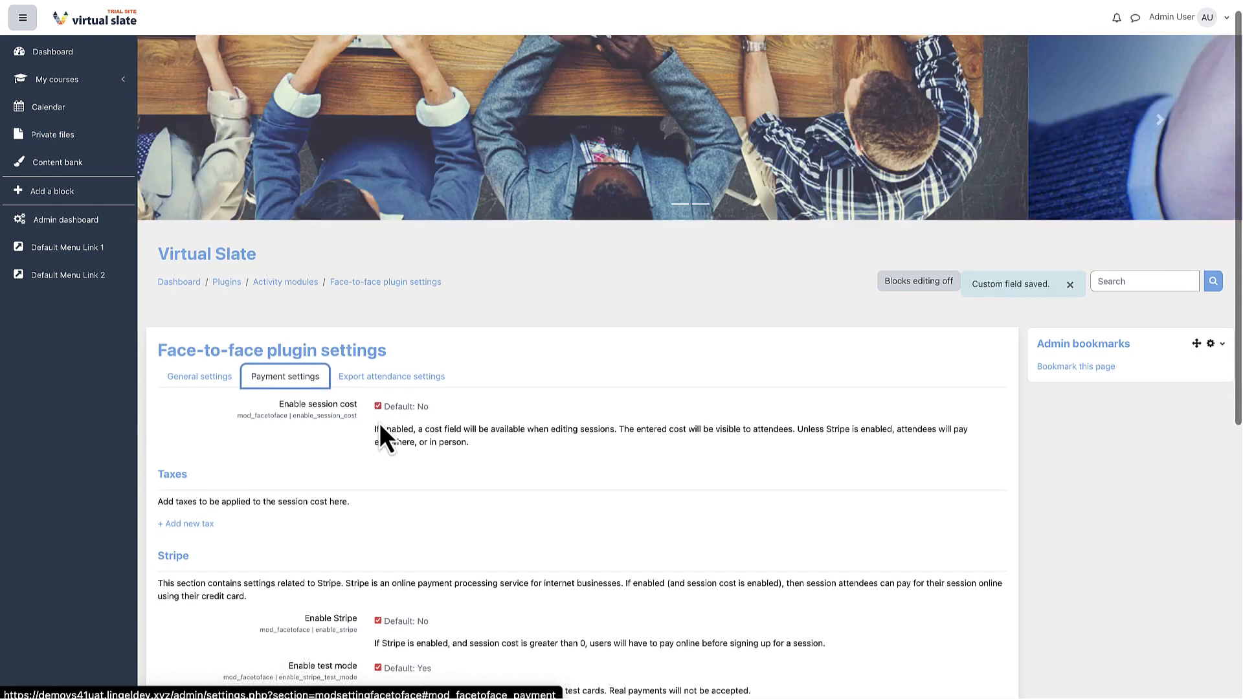
scroll(379, 422, down, 1)
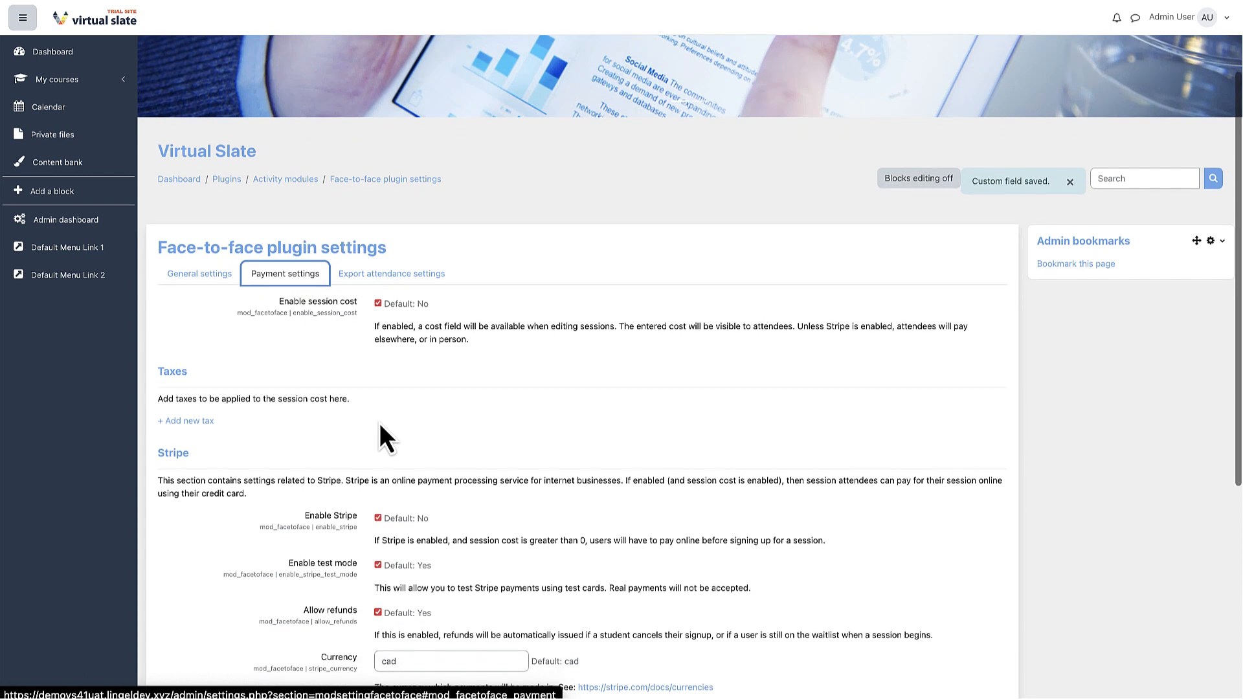
click(206, 424)
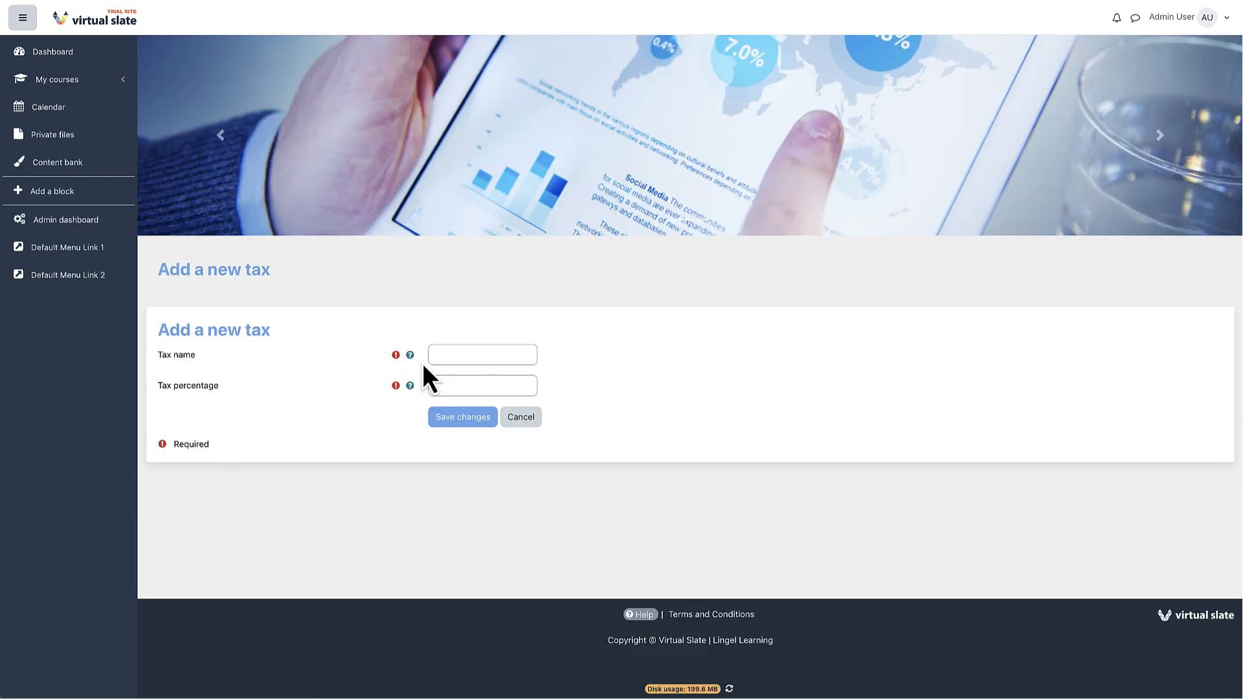
click(435, 354)
text(PST)
click(409, 386)
click(453, 386)
text(5)
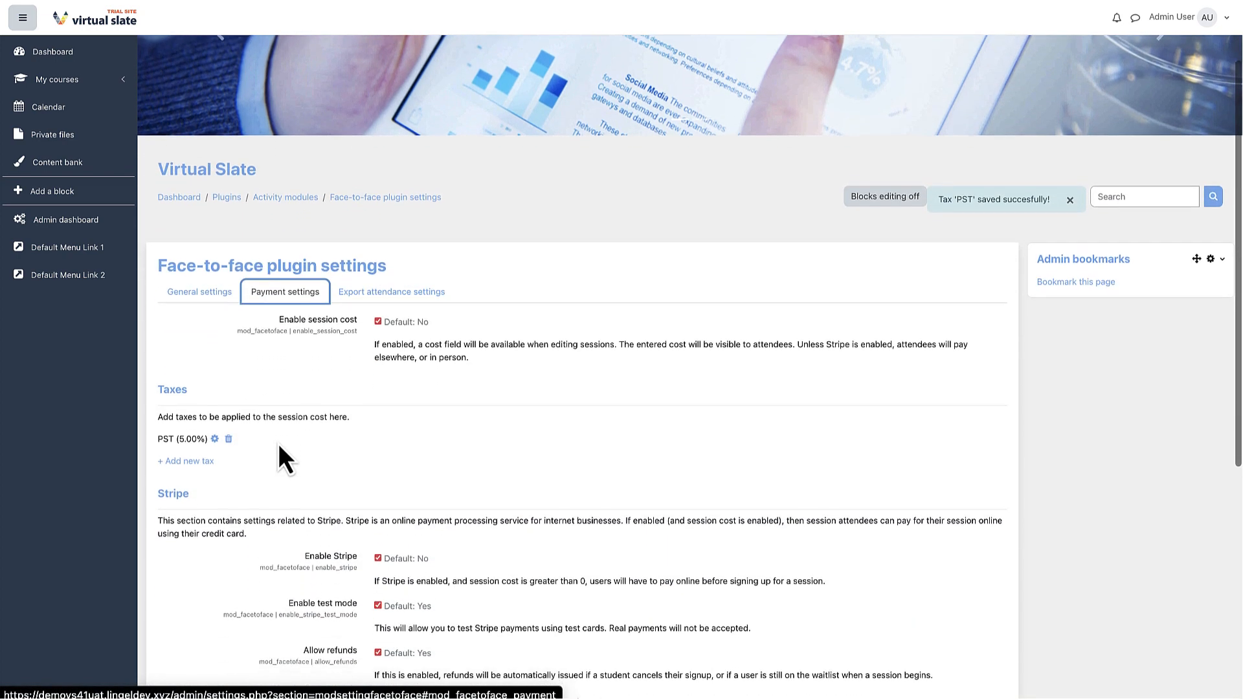
Step: Add Time cancelled and Cancel reason to the attendance CSV fields, exclude users with Cancelled status, and save the export settings
scroll(278, 444, down, 2)
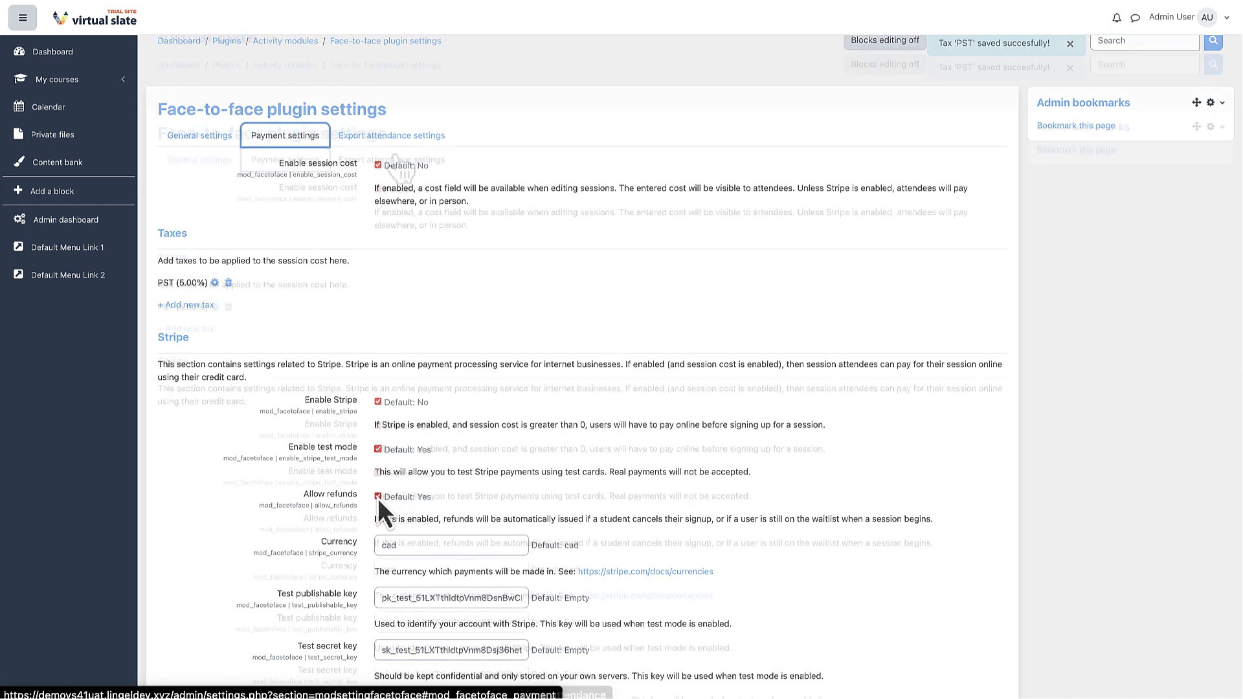
click(395, 158)
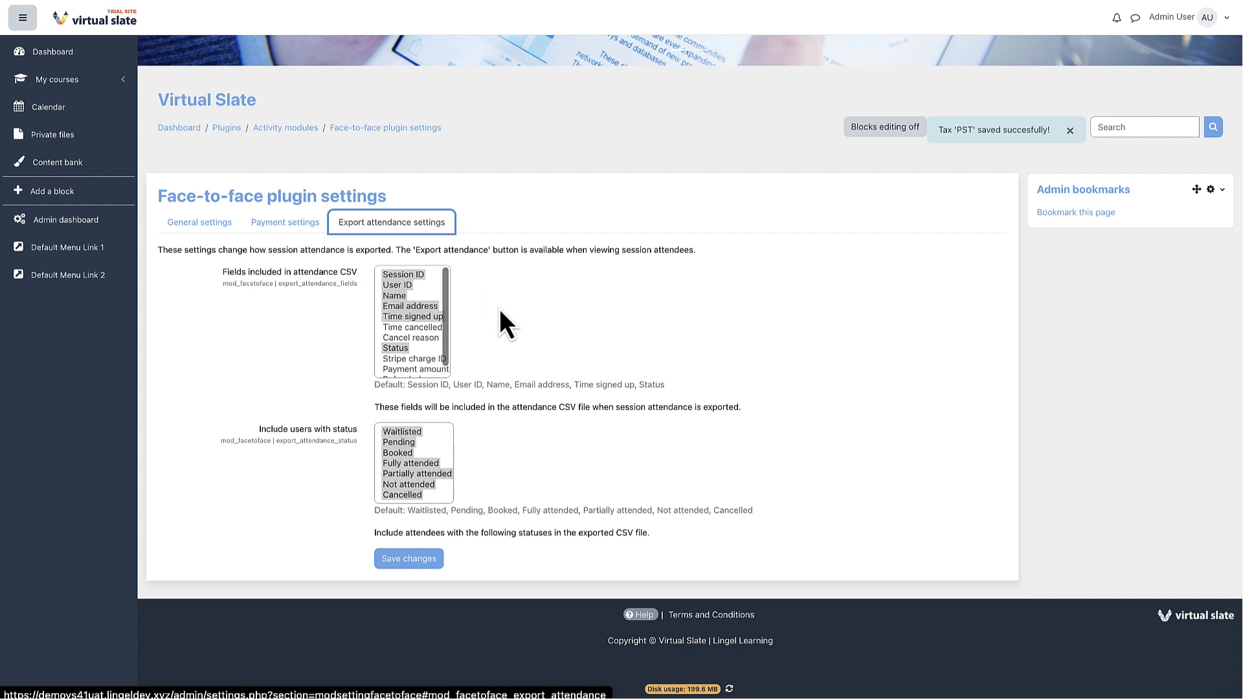
ctrl+click(434, 330)
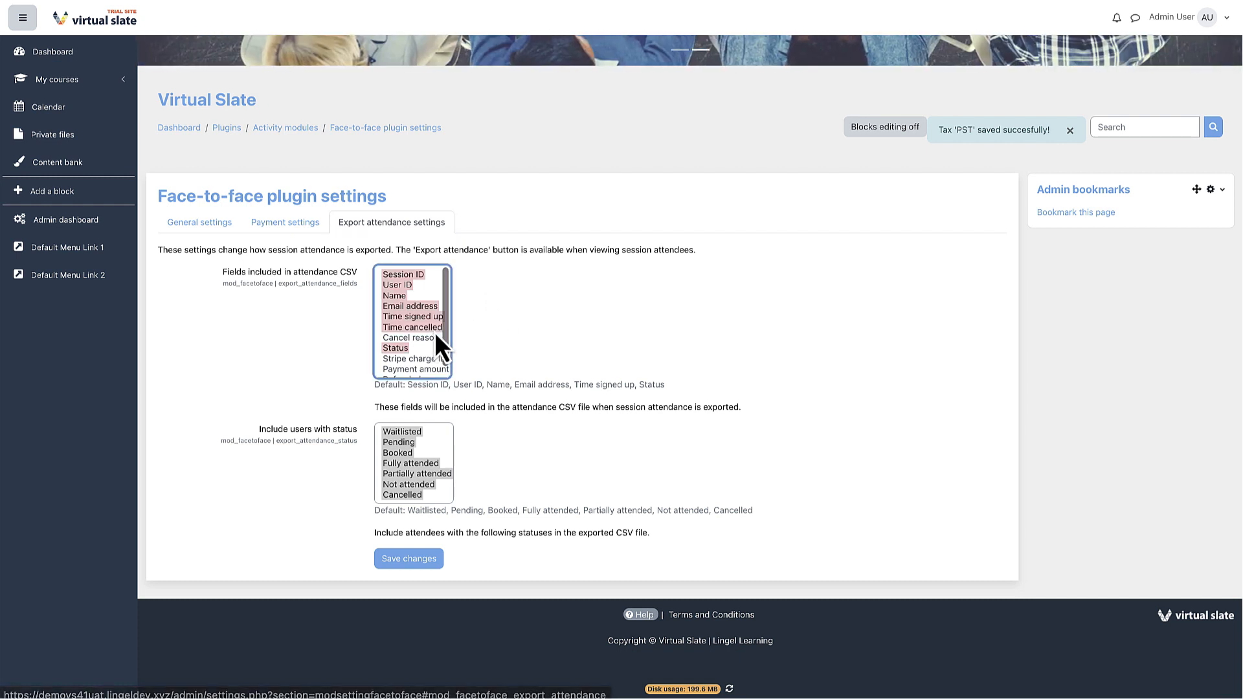
ctrl+click(431, 339)
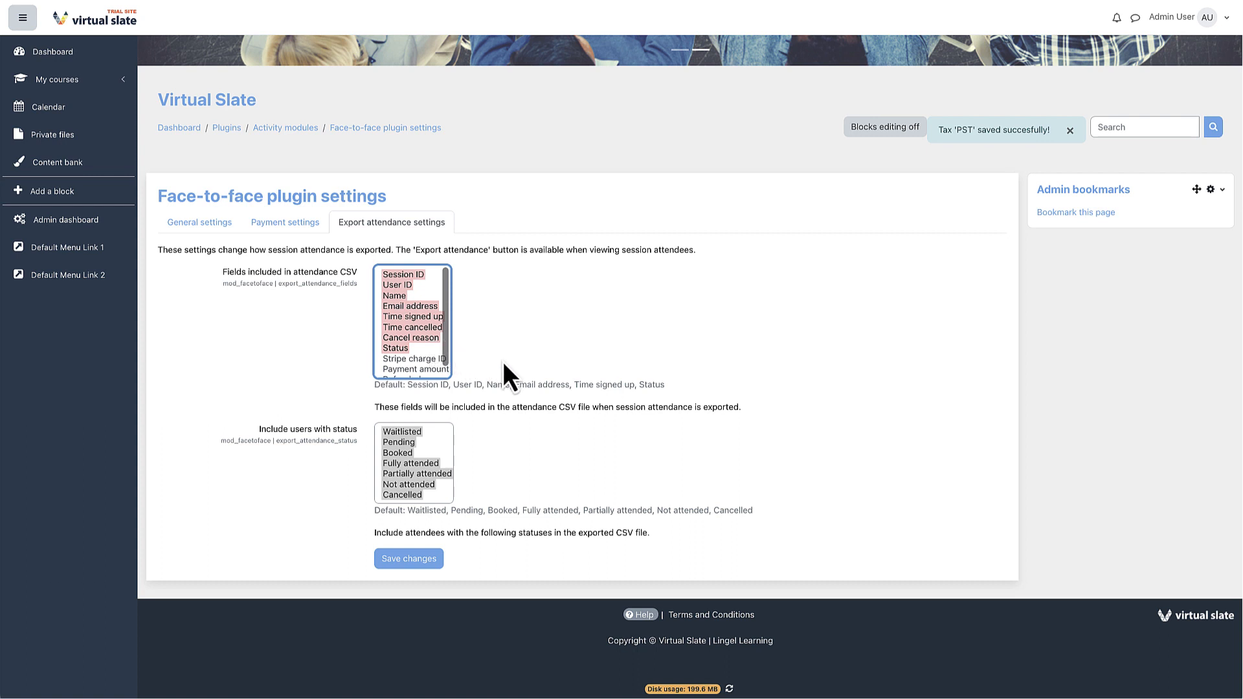
ctrl+click(413, 498)
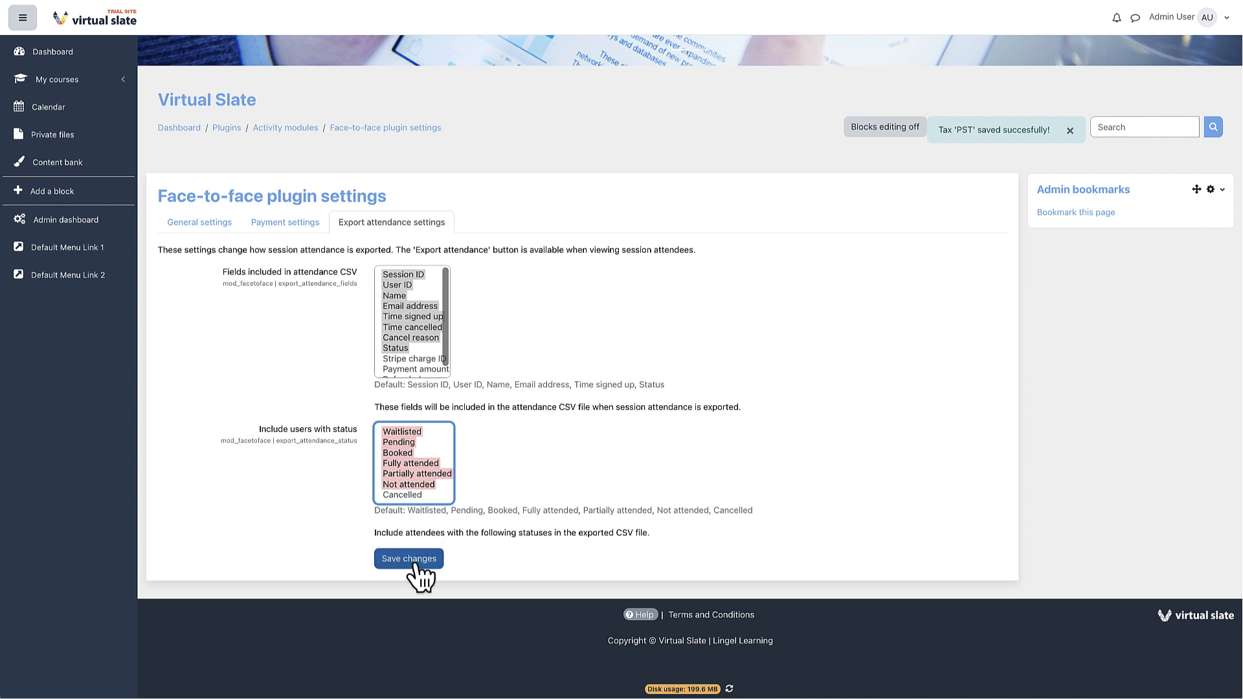
click(415, 564)
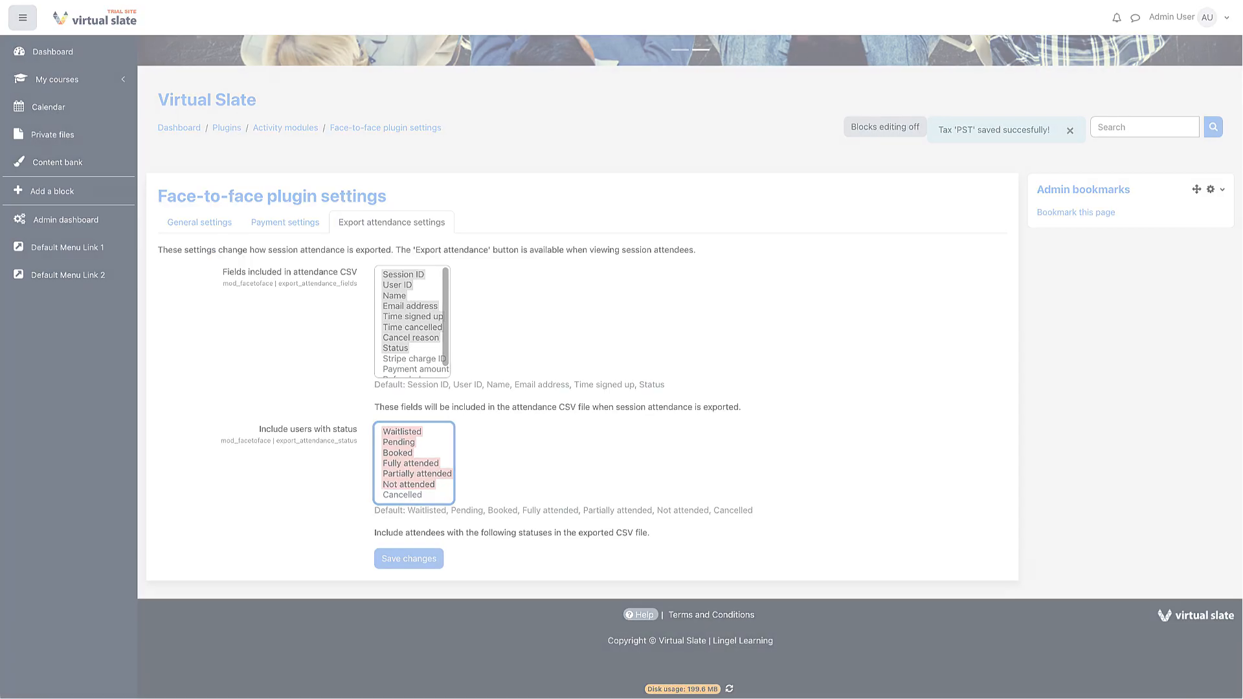